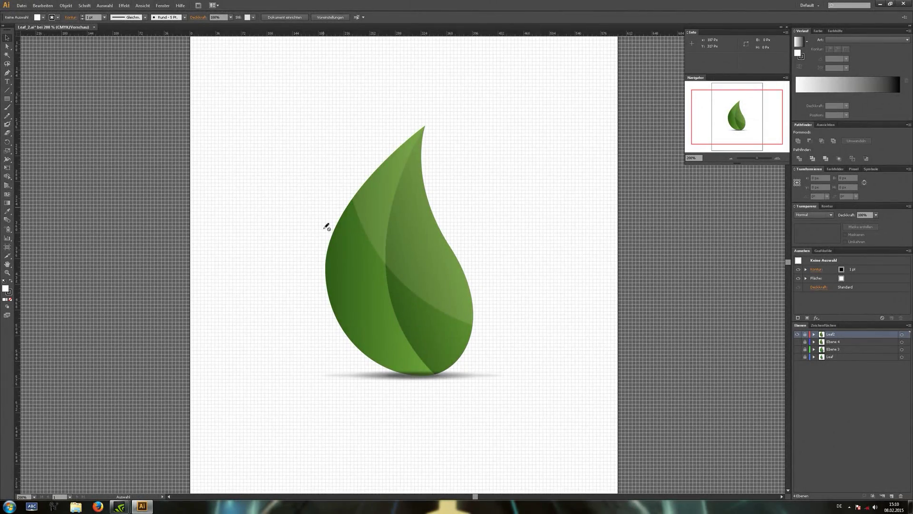
Zoom in on the leaf and add a new empty layer, Ebene 5, at the top of the stack.
scroll(409, 288, up, 1)
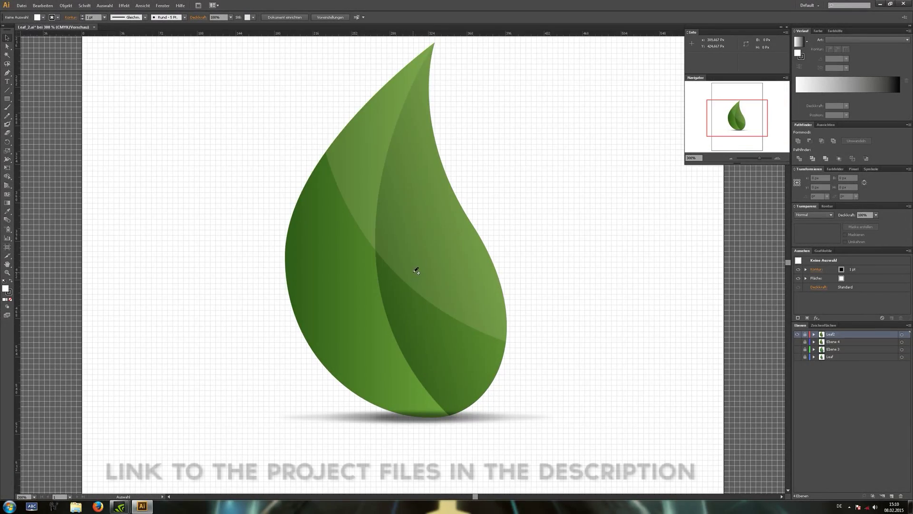
scroll(416, 267, up, 2)
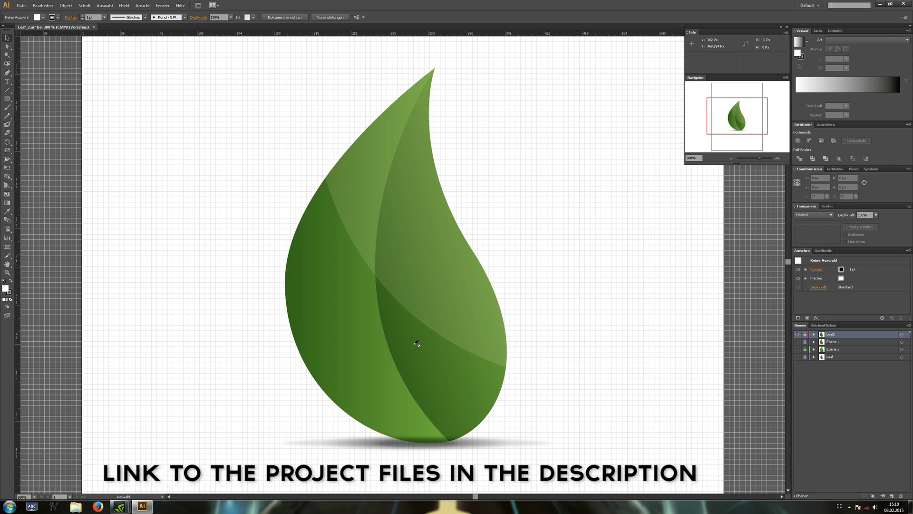
key(ctrl+l)
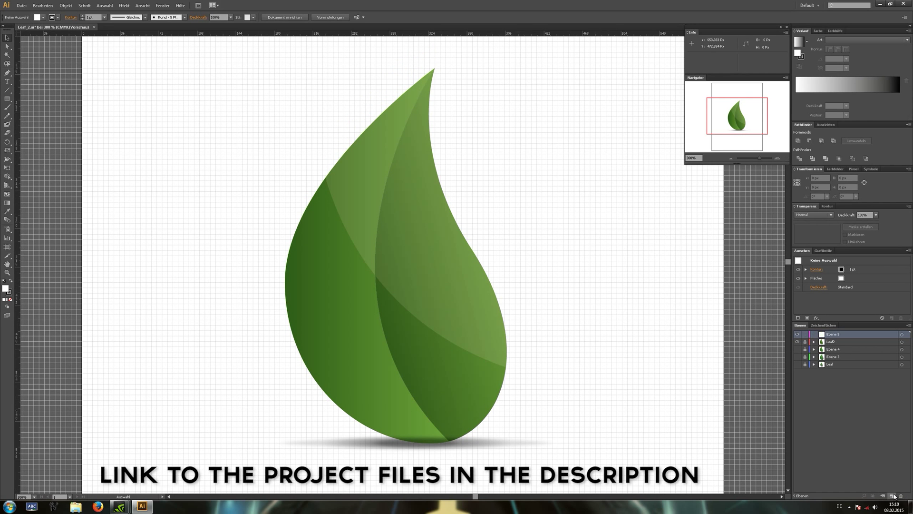
click(901, 334)
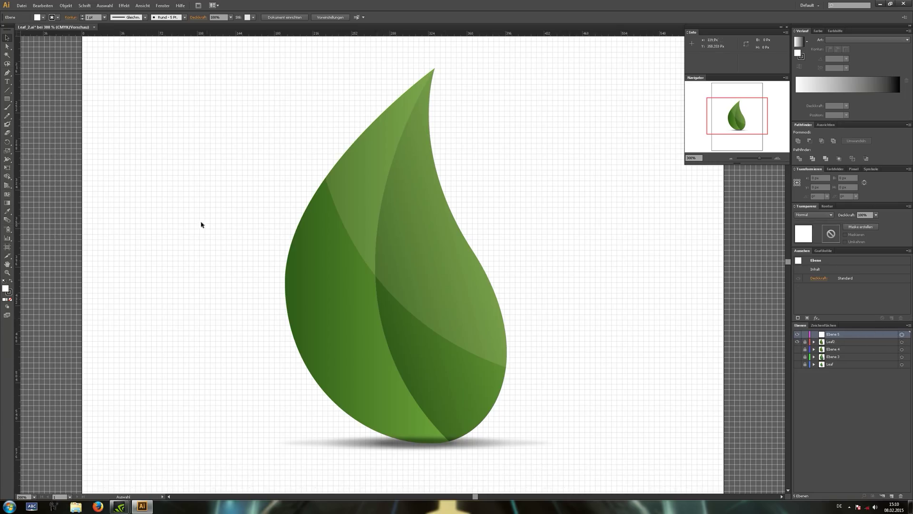
Draw a tall thin ellipse from leaf tip to base, filled green with no stroke, and pull its left side outward.
drag(7, 97, 29, 112)
drag(433, 69, 464, 445)
click(42, 17)
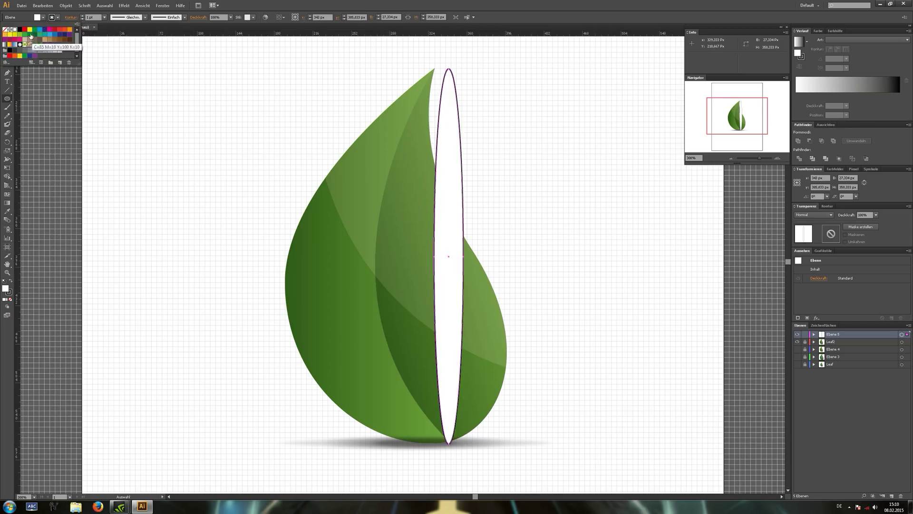
click(31, 35)
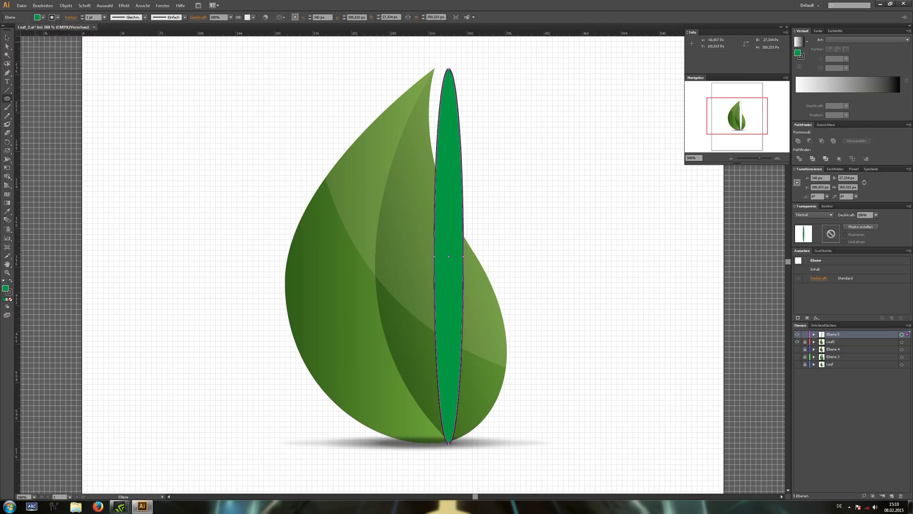
click(57, 17)
click(5, 29)
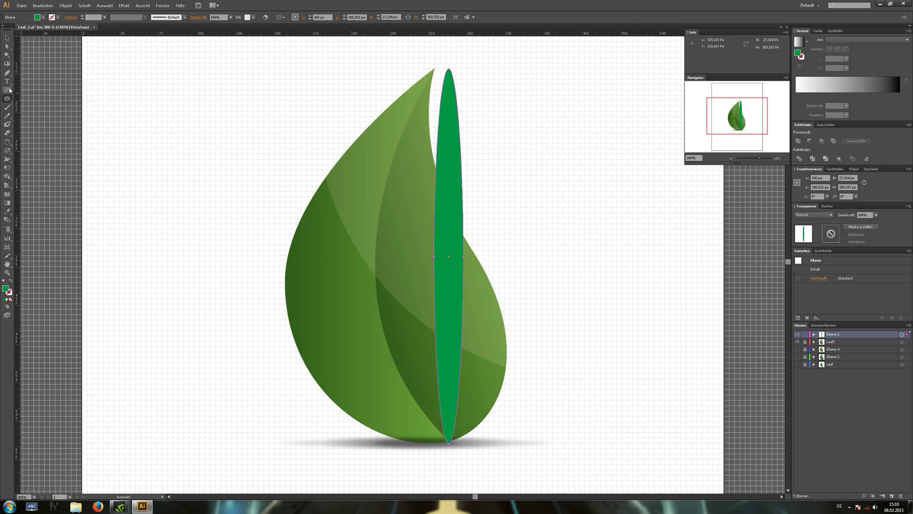
click(7, 46)
drag(435, 259, 288, 263)
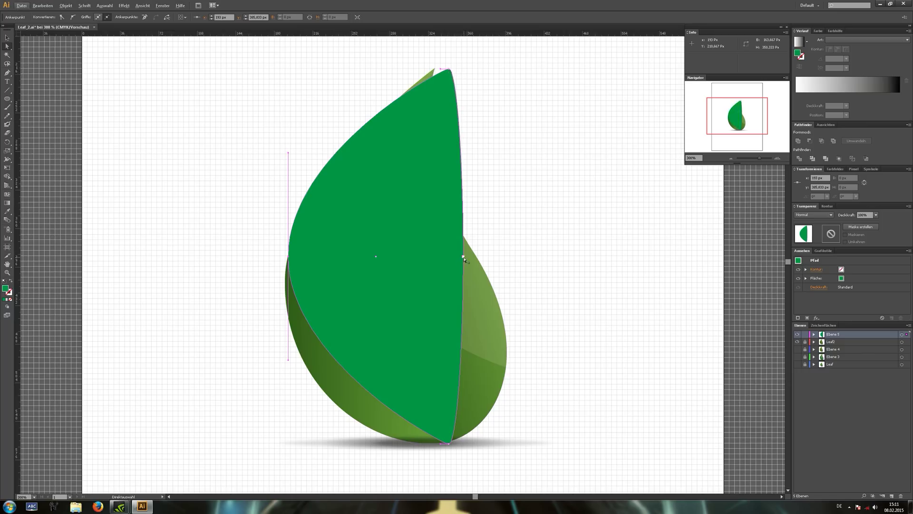
Widen the right side, shift the bottom point left, and make the top a sharp corner on the leaf tip.
drag(464, 258, 475, 256)
drag(450, 445, 429, 443)
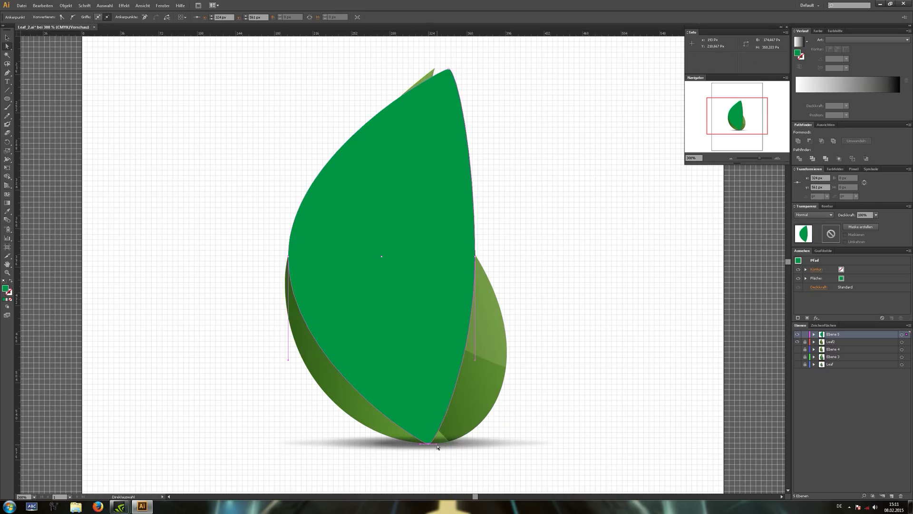
click(7, 72)
key(alt)
alt+click(450, 71)
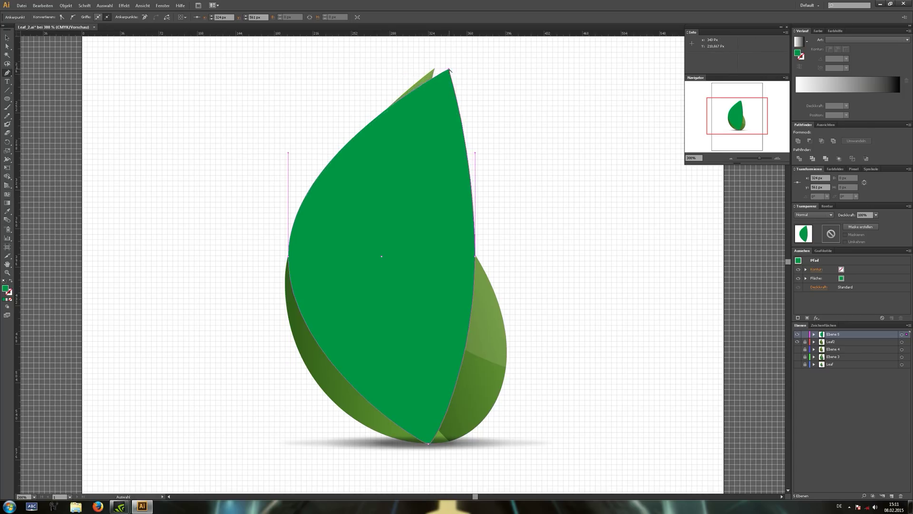
click(8, 47)
drag(449, 71, 434, 70)
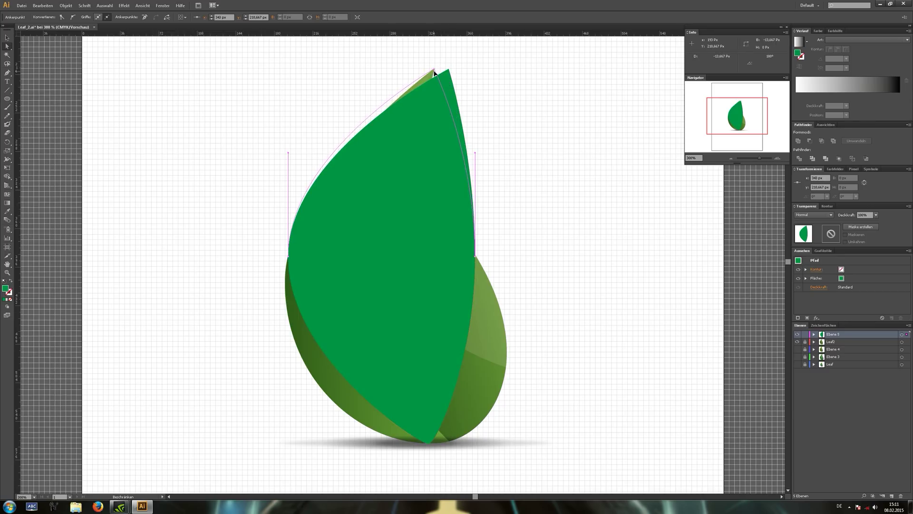
click(903, 335)
Set Ebene 5 to 30% opacity and widen both sides of the shape's bottom curve.
click(875, 215)
click(879, 257)
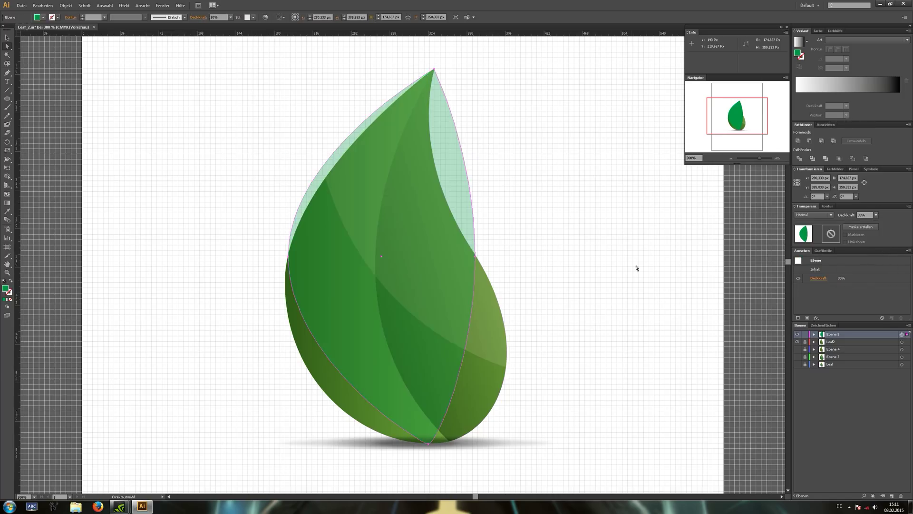
click(429, 445)
drag(437, 446, 496, 443)
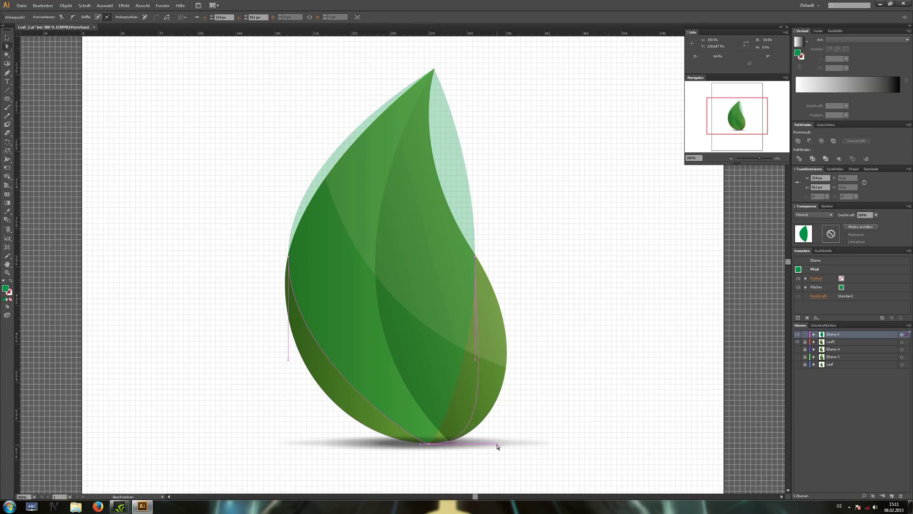
drag(420, 446, 353, 444)
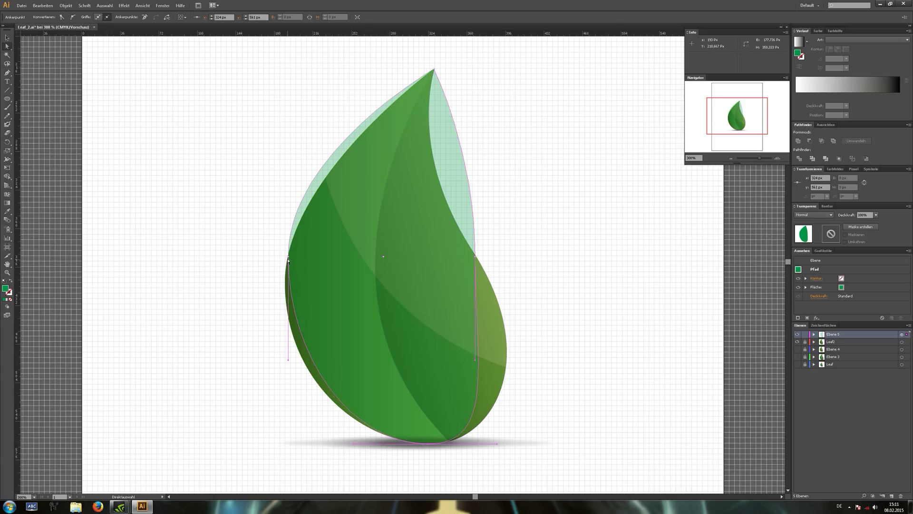
Adjust the left point and the right-side curves so the path hugs the leaf outline.
drag(289, 258, 286, 278)
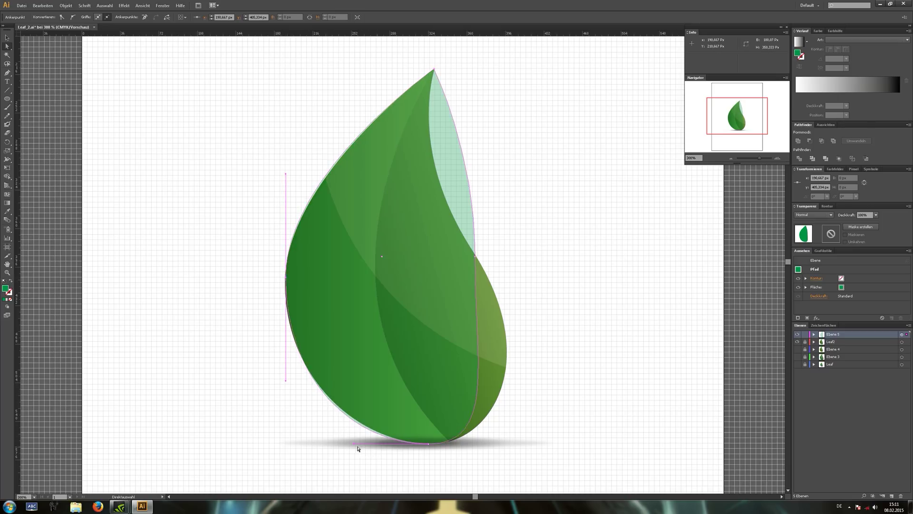
drag(355, 443, 364, 445)
drag(476, 259, 476, 259)
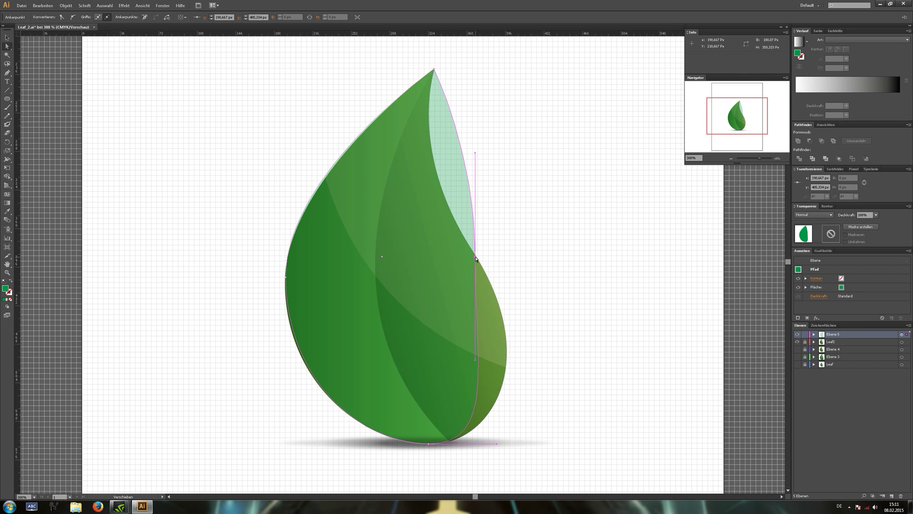
drag(475, 362, 537, 357)
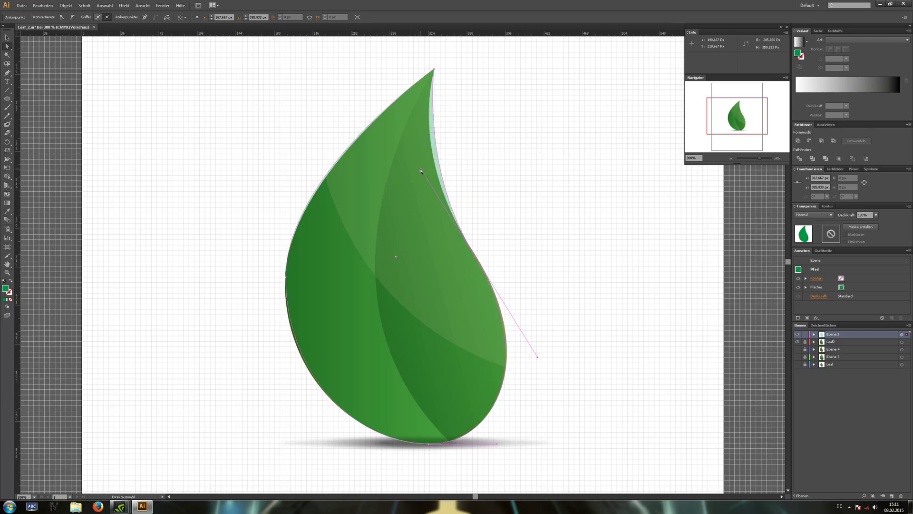
drag(421, 171, 409, 159)
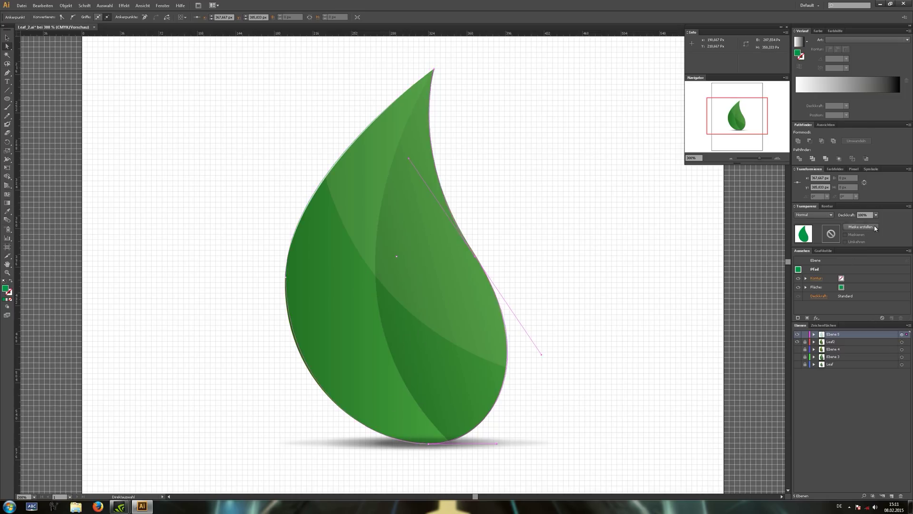
click(902, 334)
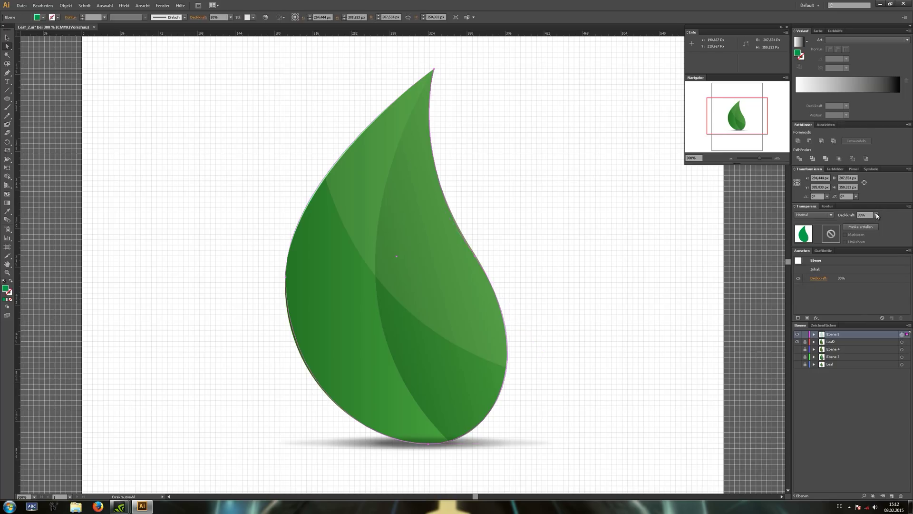
Restore Ebene 5 to 100% opacity, hide the Leaf2 shadow layer, and target the traced path.
click(877, 216)
click(885, 301)
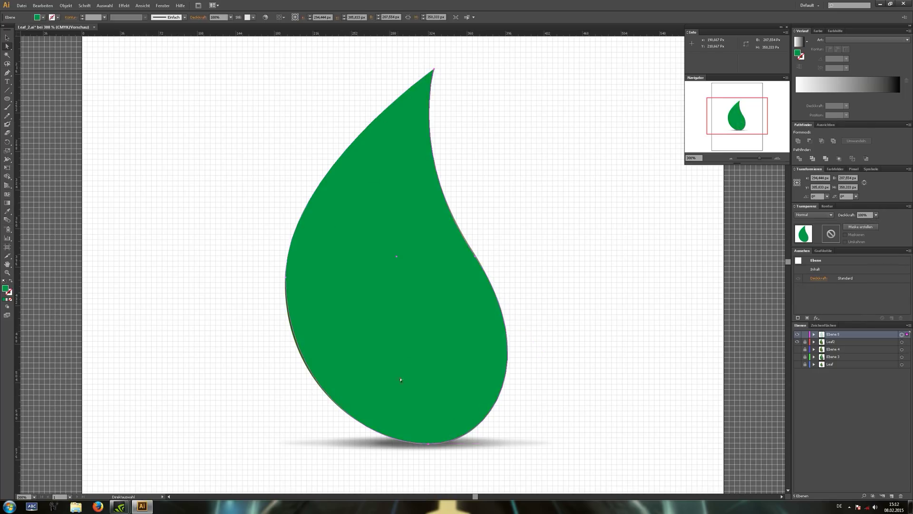
click(798, 341)
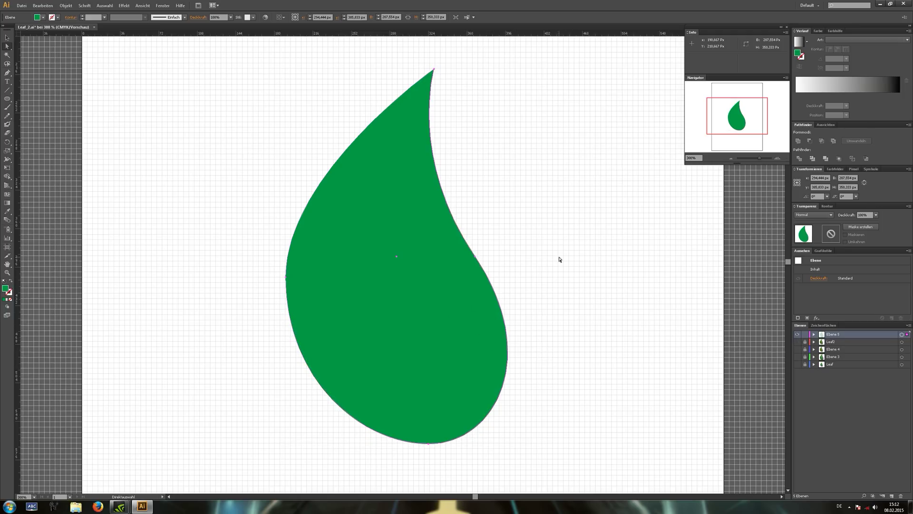
click(814, 335)
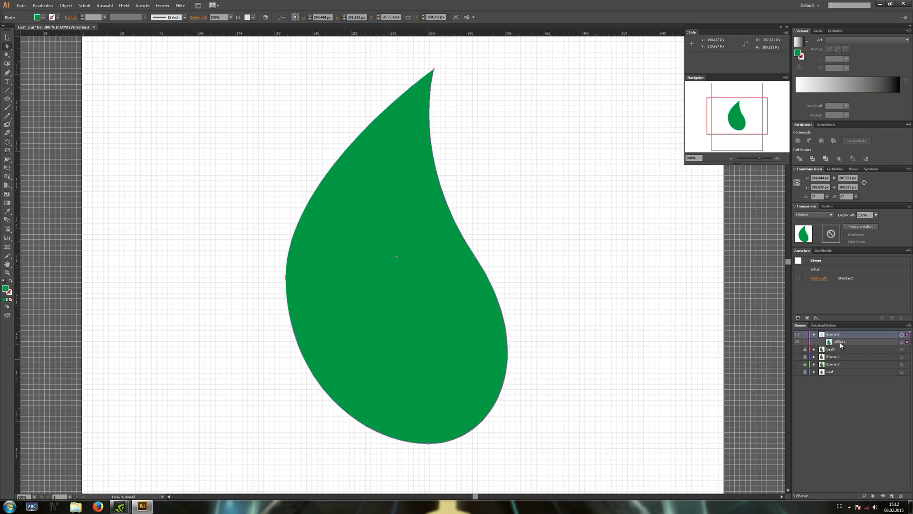
click(902, 342)
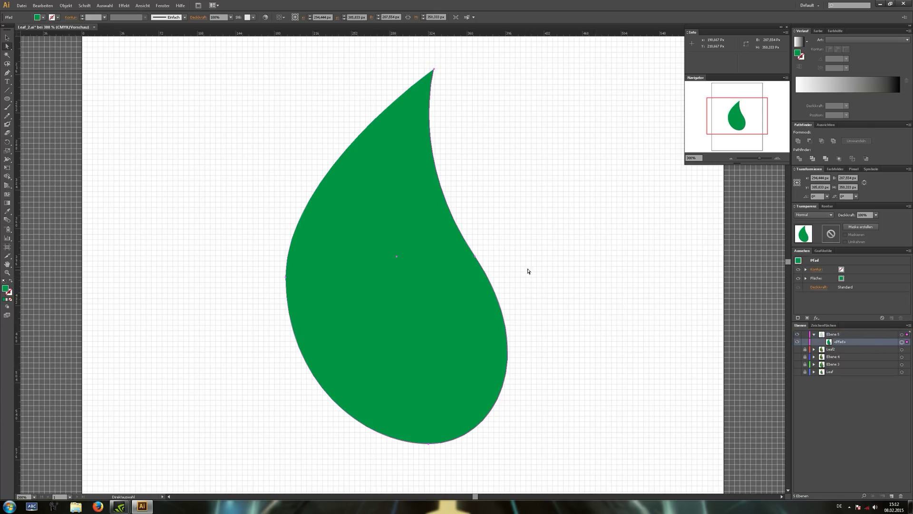
click(888, 335)
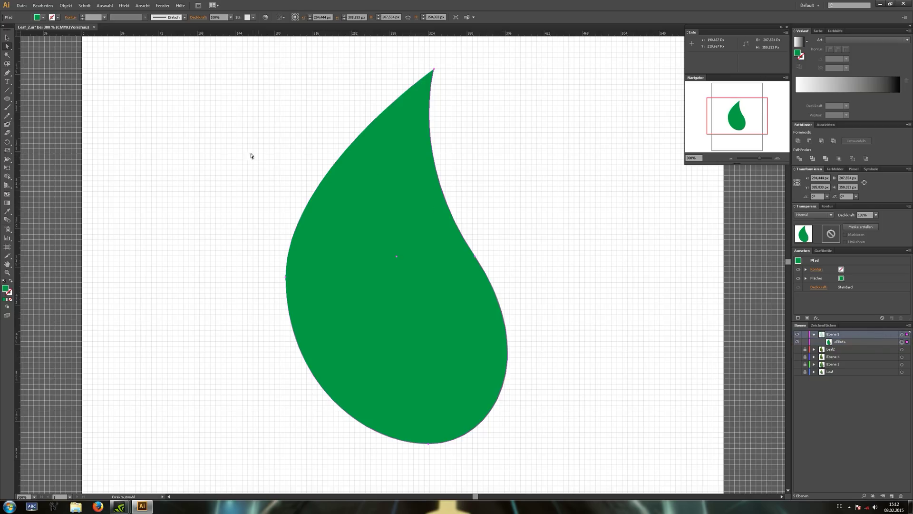
Draw a closed Pen path overlapping the leaf's upper right with a curved lower edge.
click(7, 74)
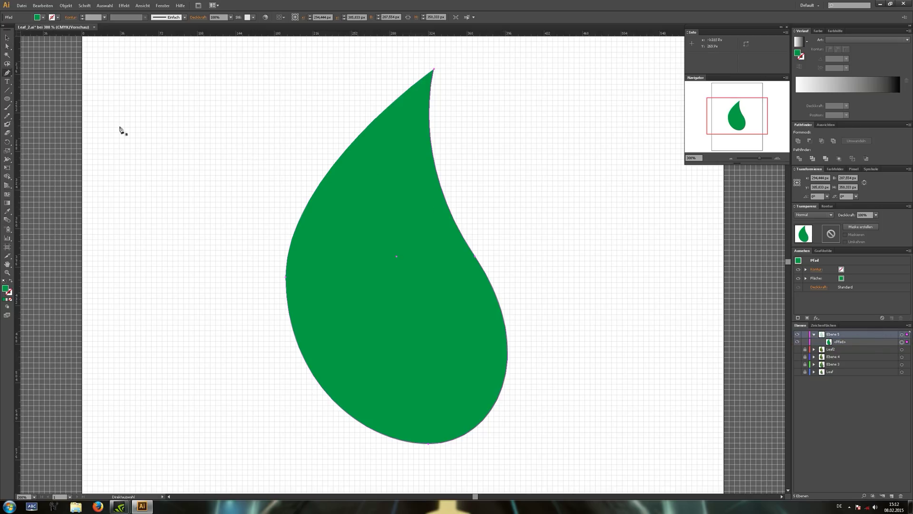
click(267, 125)
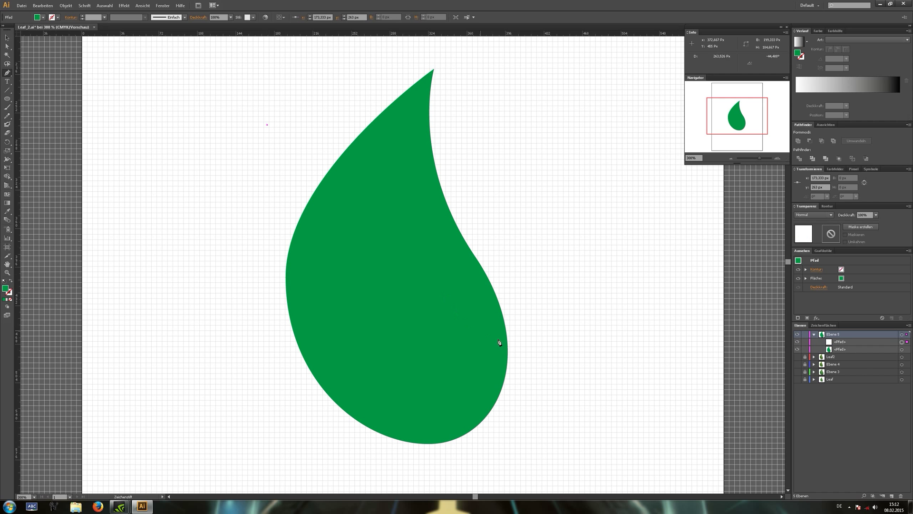
drag(531, 343, 739, 387)
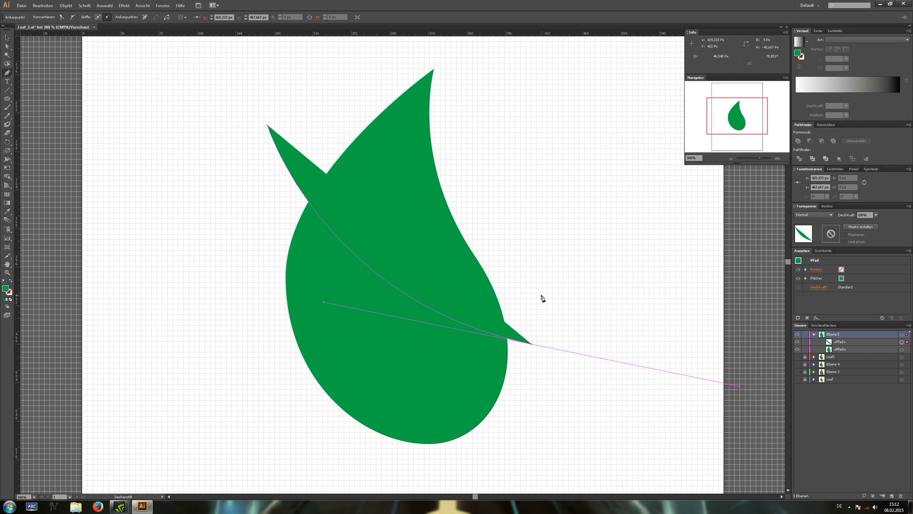
click(578, 74)
click(405, 53)
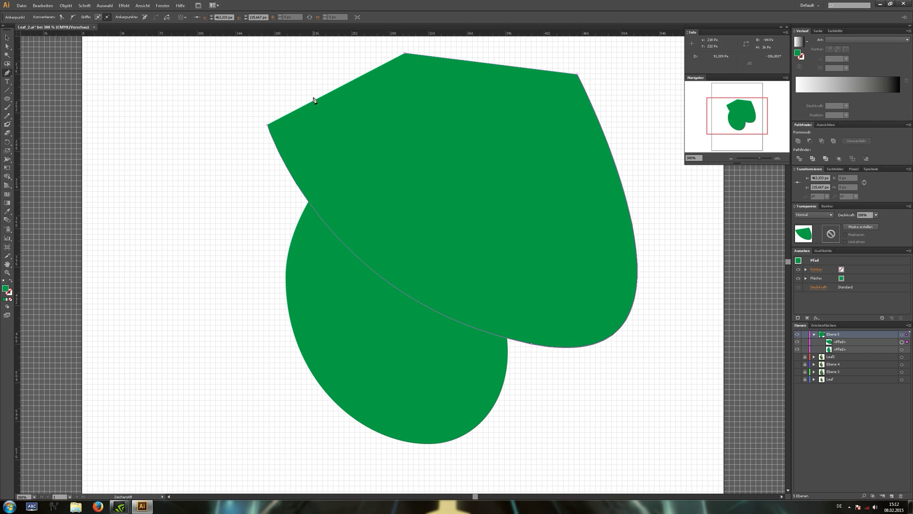
click(267, 125)
Fill the overlapping shape with white and hide it in the Layers panel.
click(903, 343)
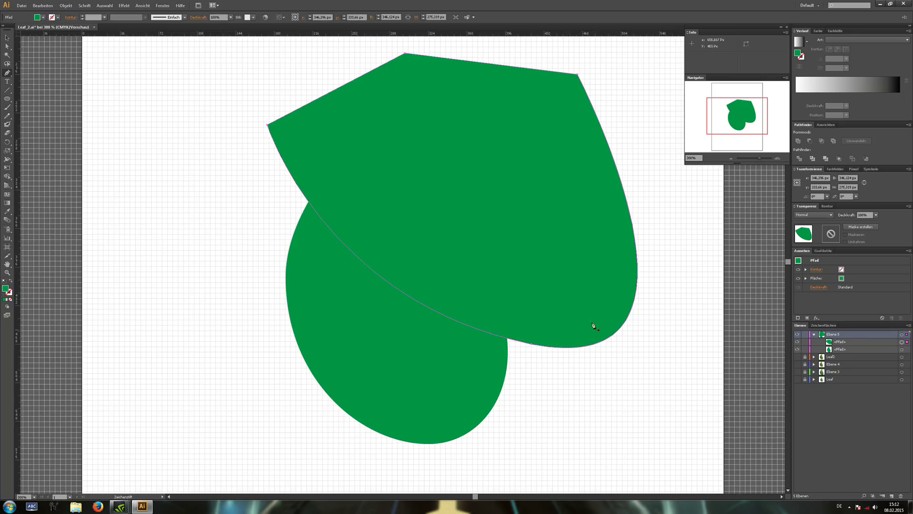
click(38, 18)
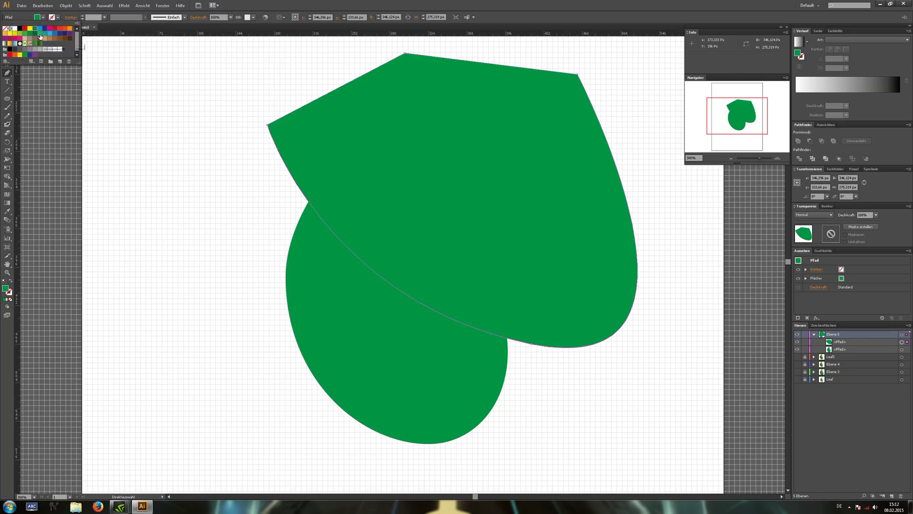
click(14, 28)
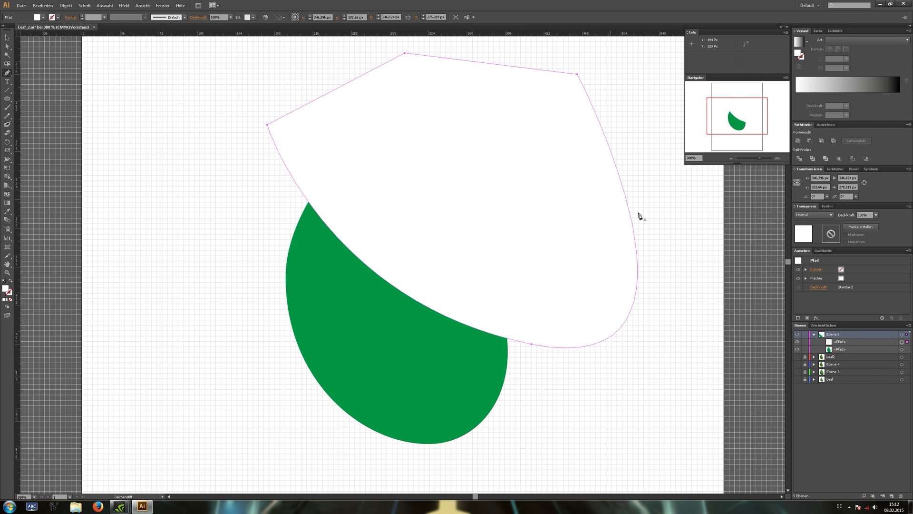
click(797, 341)
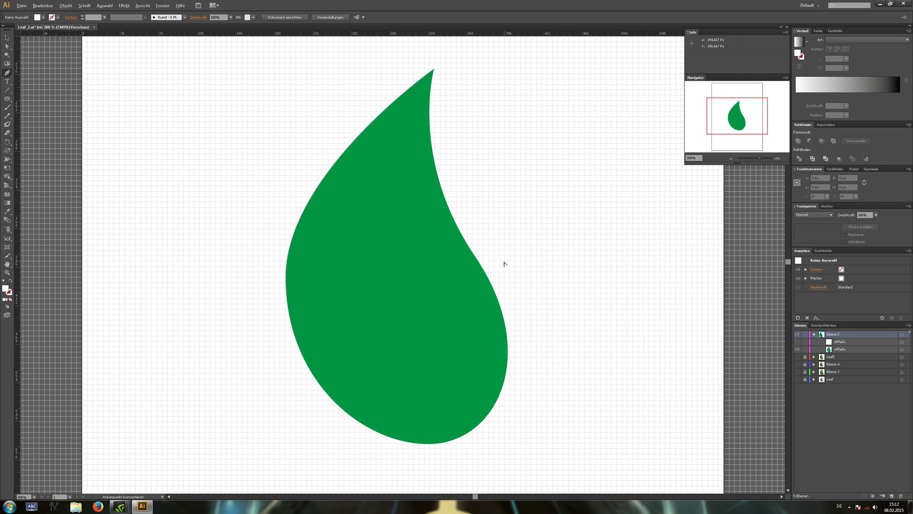
scroll(500, 261, down, 1)
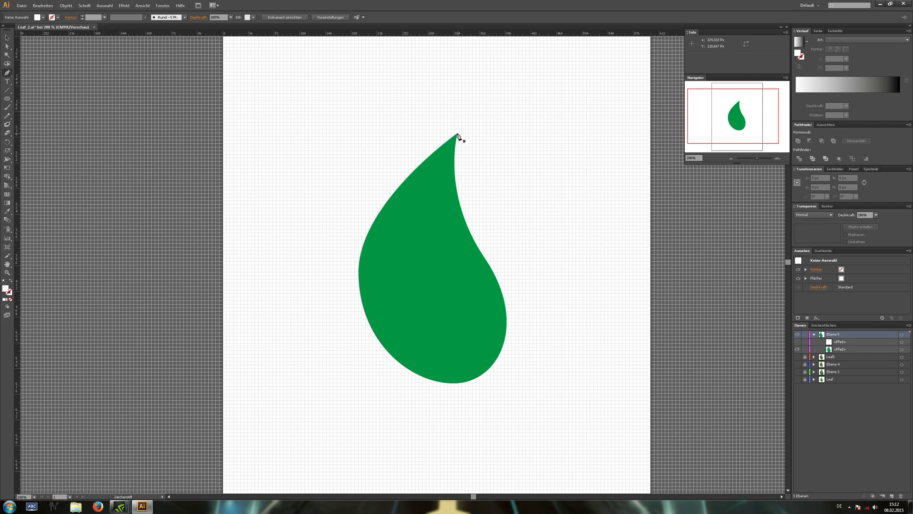
Draw a closed Pen path from the leaf tip curving down through the leaf and out right.
click(457, 134)
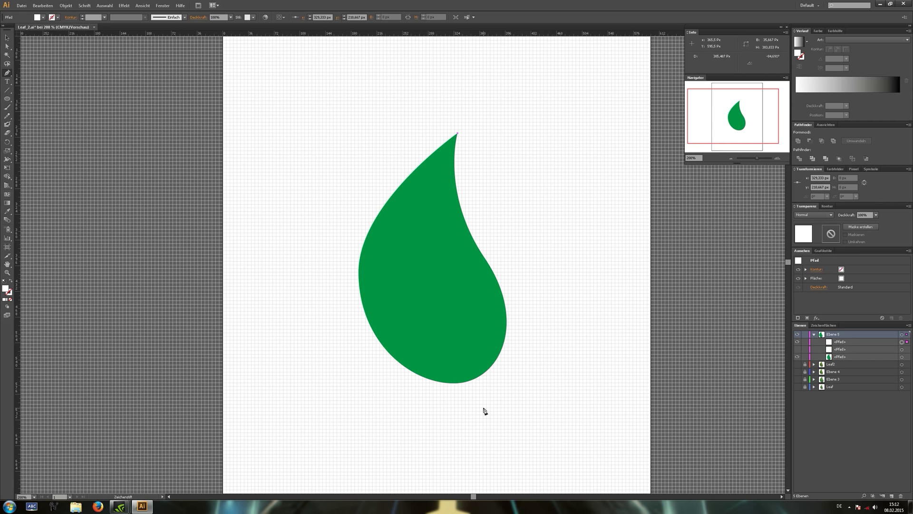
drag(476, 401, 574, 439)
scroll(526, 322, up, 3)
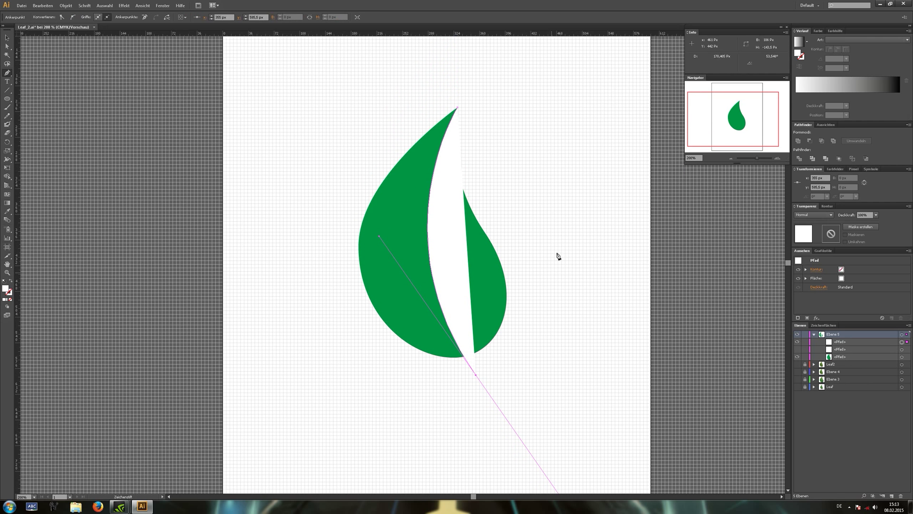
click(500, 98)
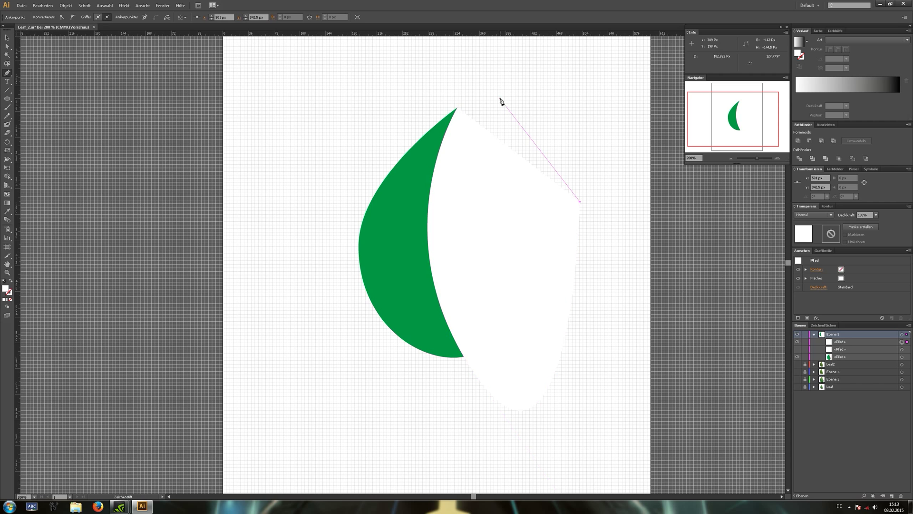
click(458, 109)
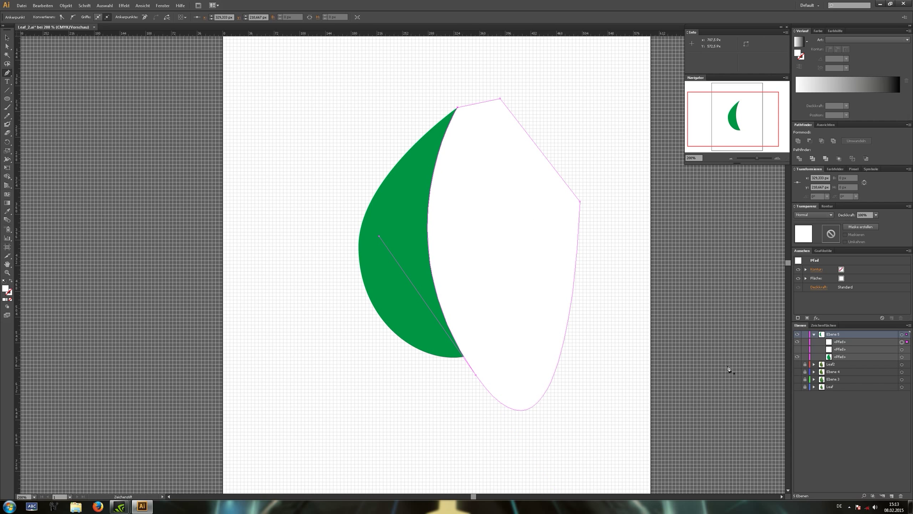
Fill the new shape cyan-blue from the swatches.
click(893, 342)
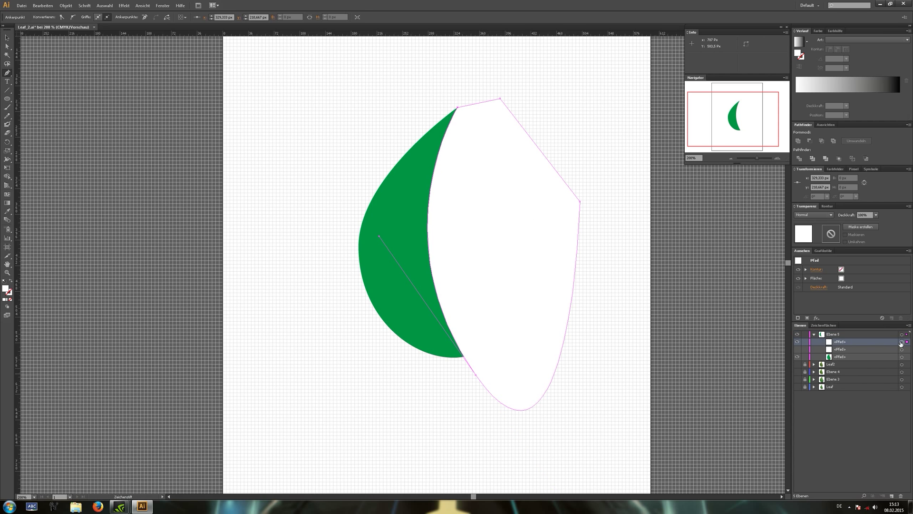
click(43, 18)
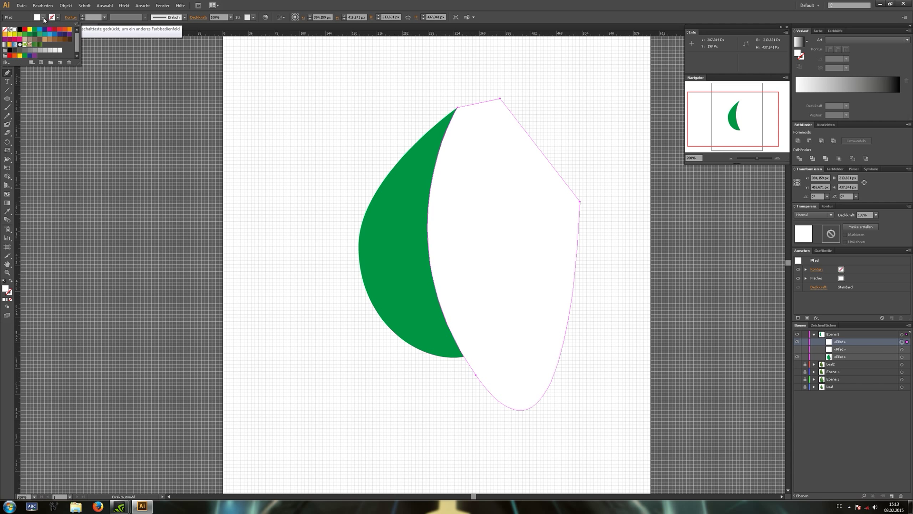
click(39, 29)
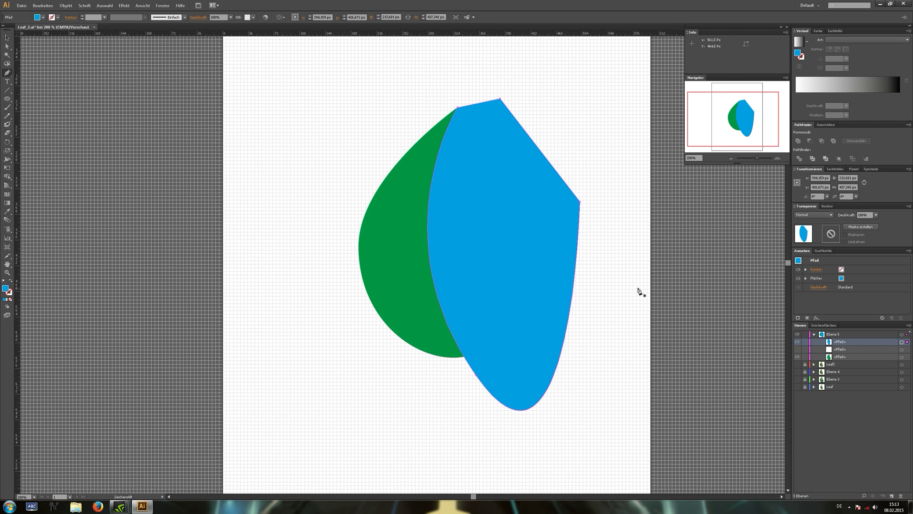
click(864, 359)
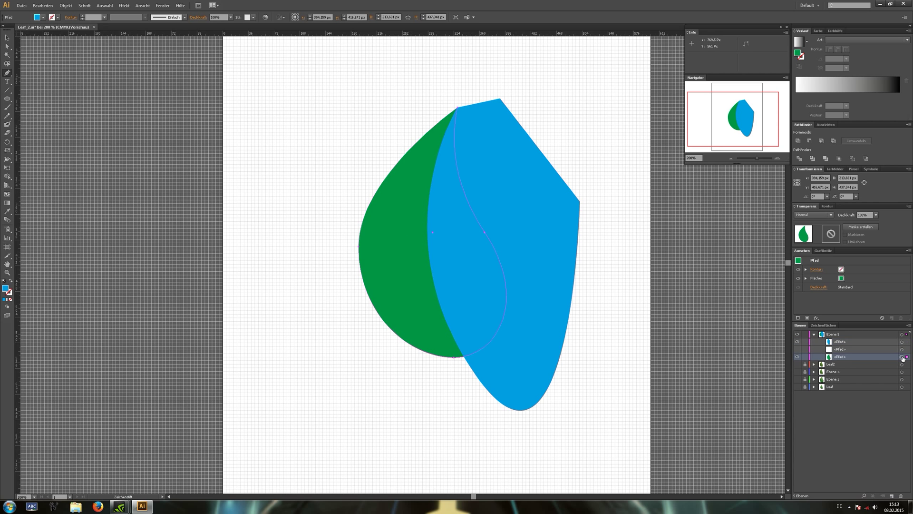
Copy the green leaf and paste it in front above the blue shape.
click(43, 6)
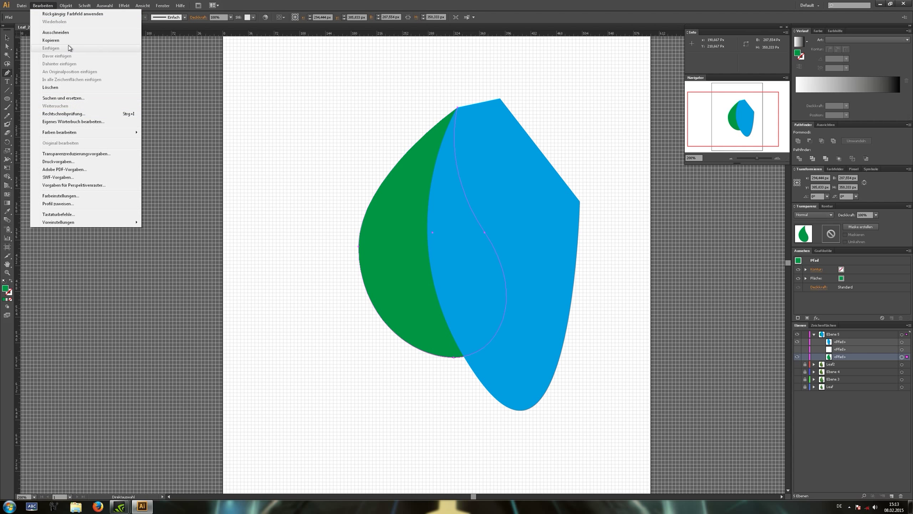
click(62, 40)
click(902, 341)
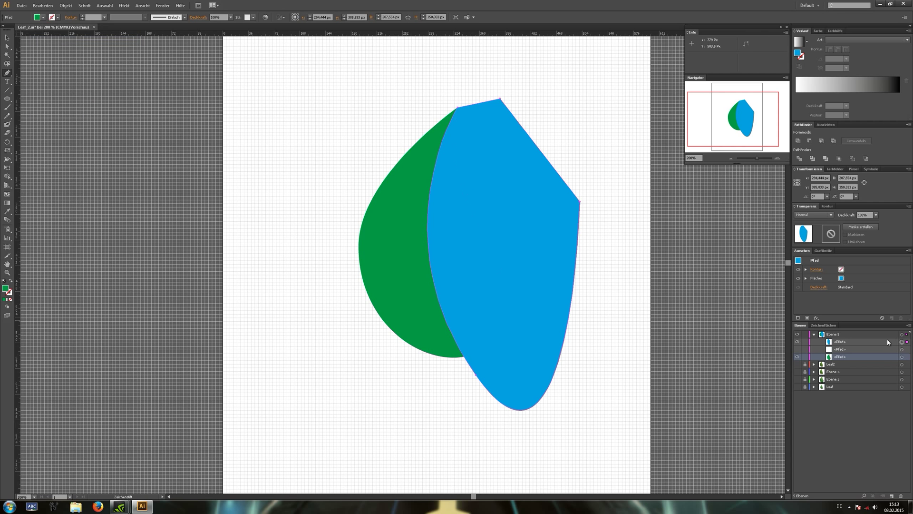
click(46, 4)
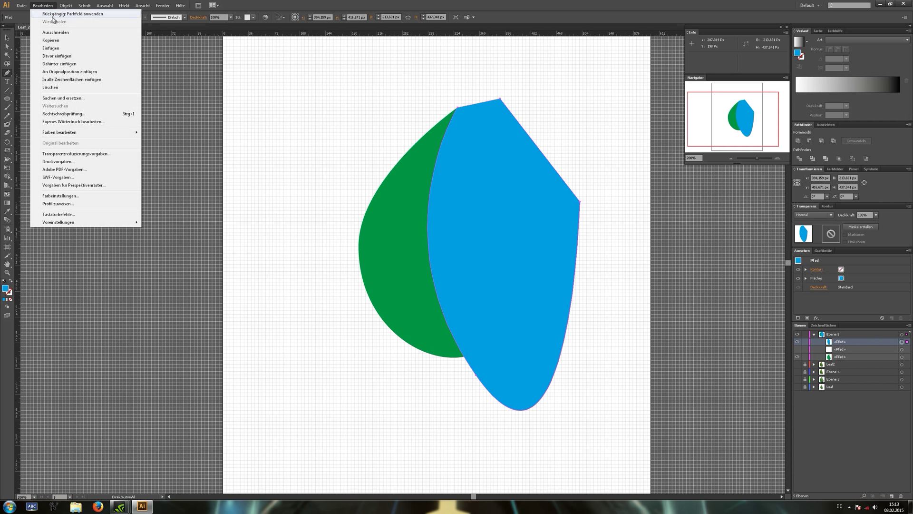
click(74, 56)
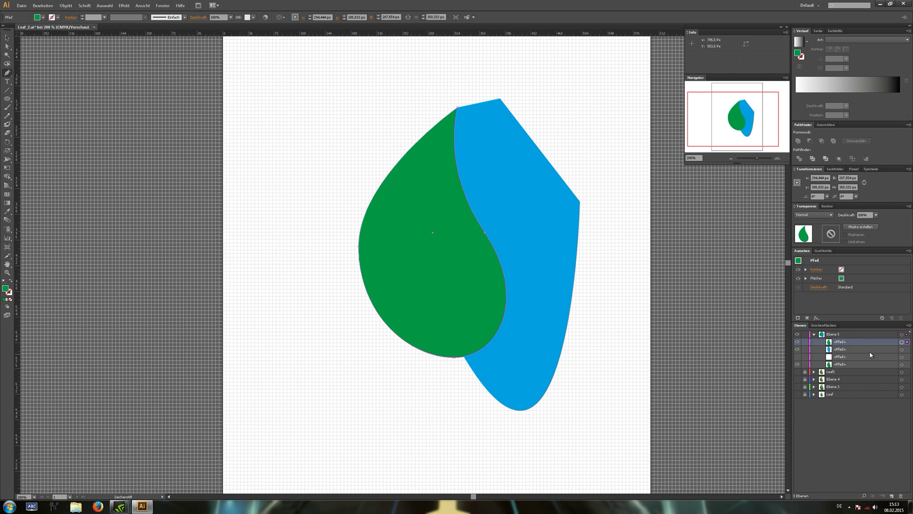
Select the leaf copy with the blue shape and apply Pathfinder Divide.
shift+click(901, 350)
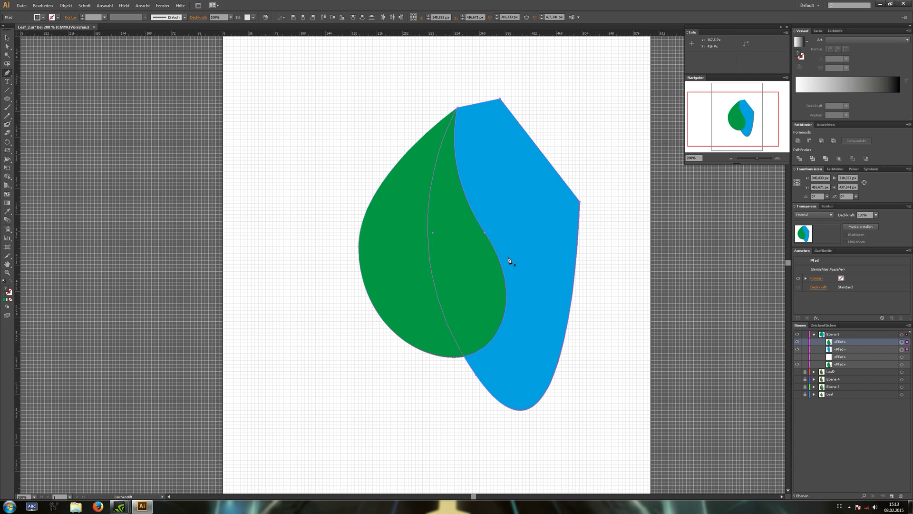
click(799, 158)
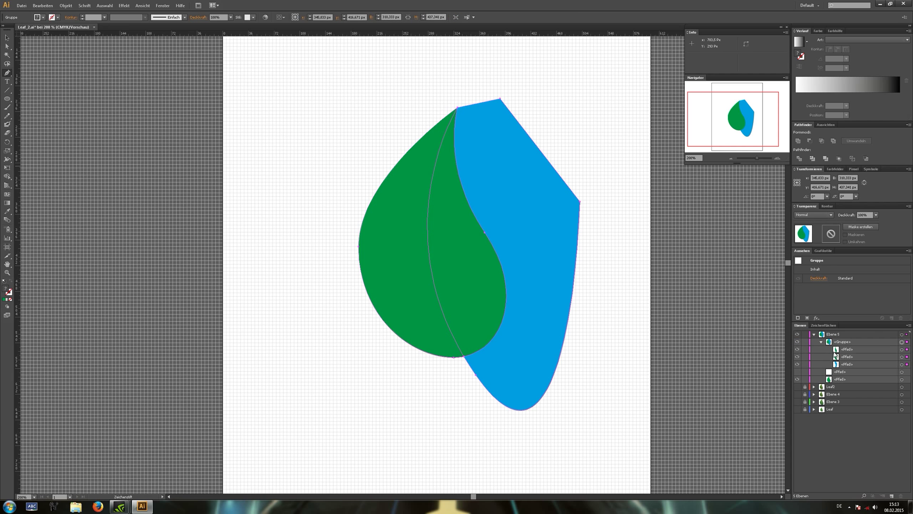
click(844, 350)
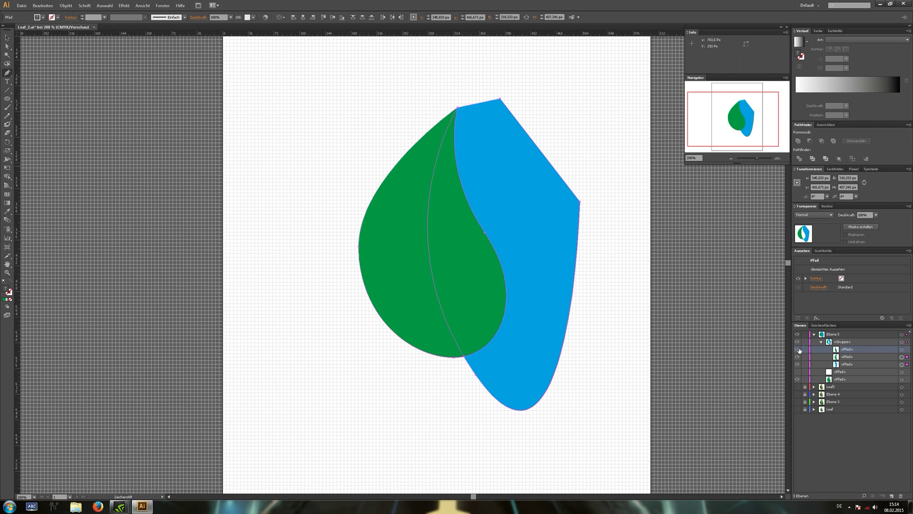
Move both green halves out of the divided group and delete the leftover blue piece.
click(902, 350)
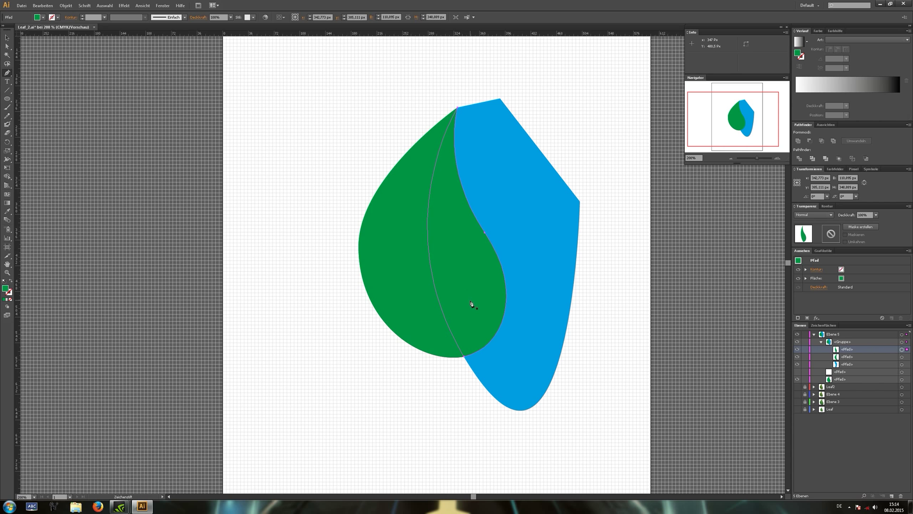
click(901, 356)
shift+click(902, 351)
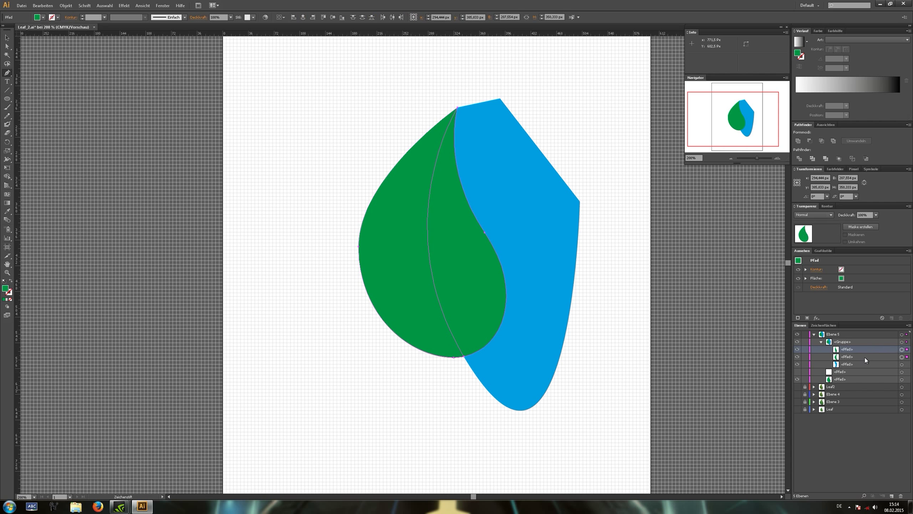
drag(846, 356, 844, 339)
click(862, 356)
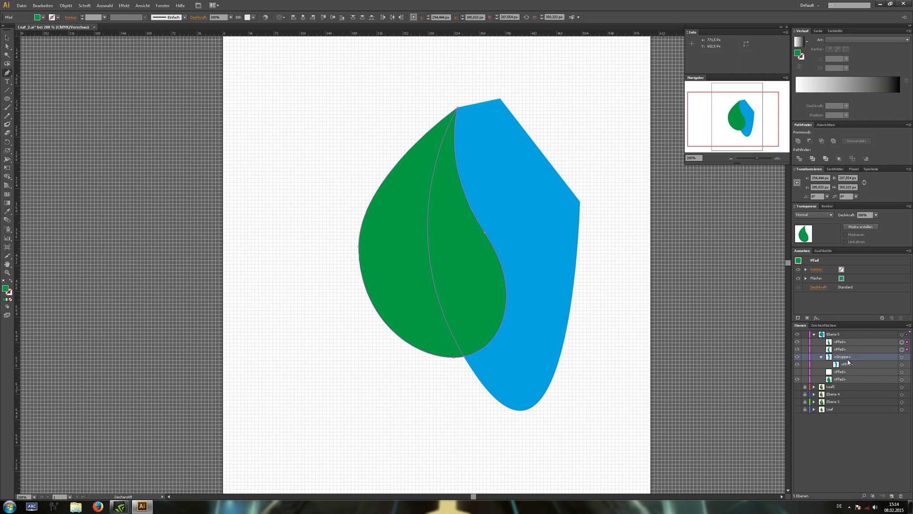
click(901, 357)
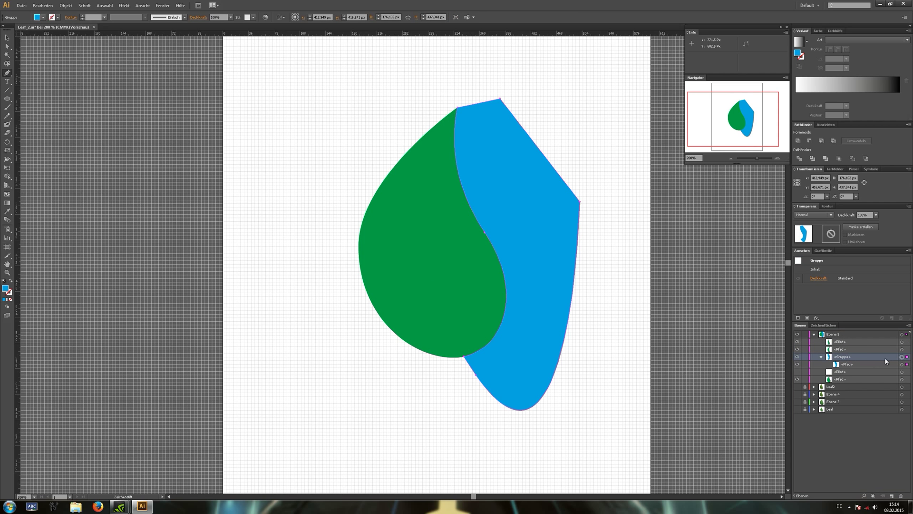
key(Delete)
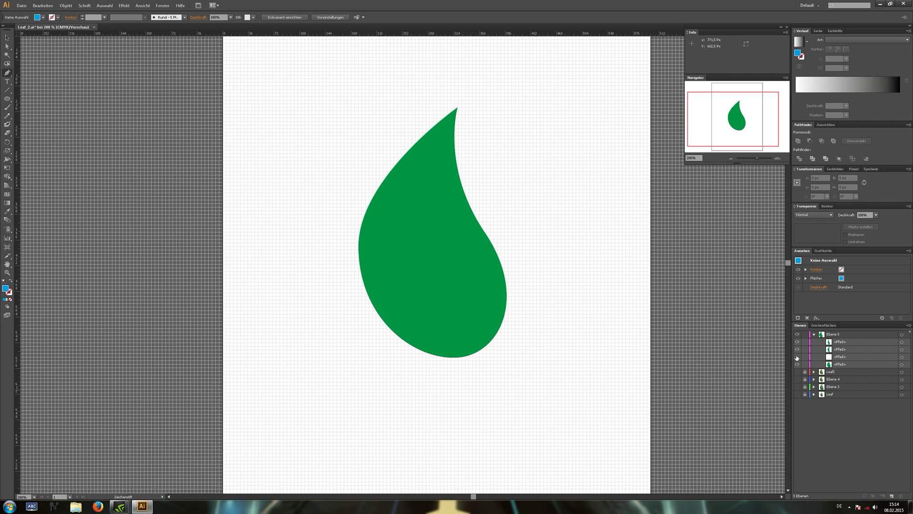
Toggle each green half's visibility to check the split, then zoom in on the leaf.
click(797, 349)
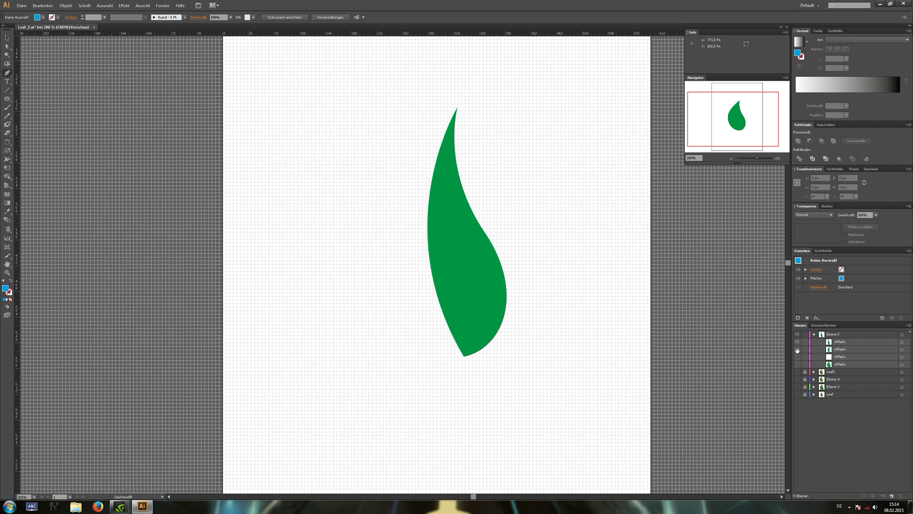
click(797, 349)
click(797, 341)
click(797, 341)
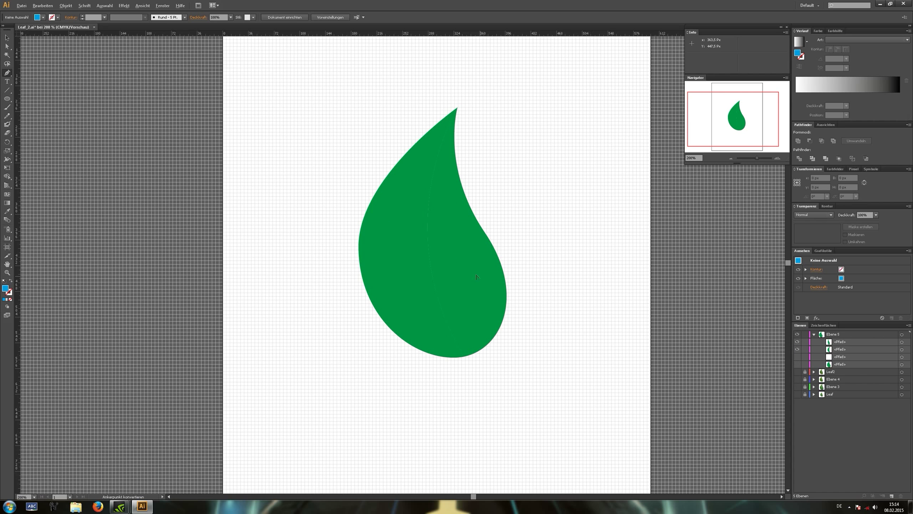
key(ctrl+plus)
scroll(428, 269, up, 3)
scroll(426, 269, up, 1)
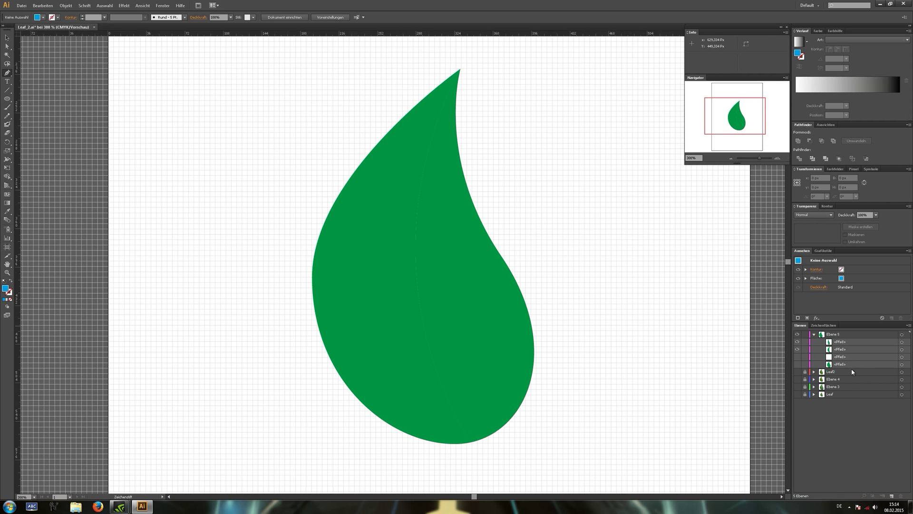
Hide the leaf paths, then show the green leaf path and the white shape again.
drag(797, 349, 797, 342)
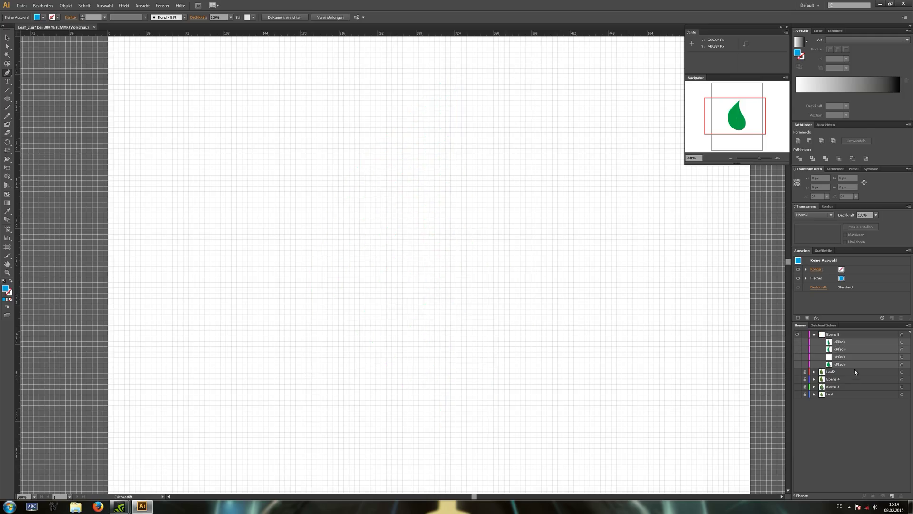
click(828, 363)
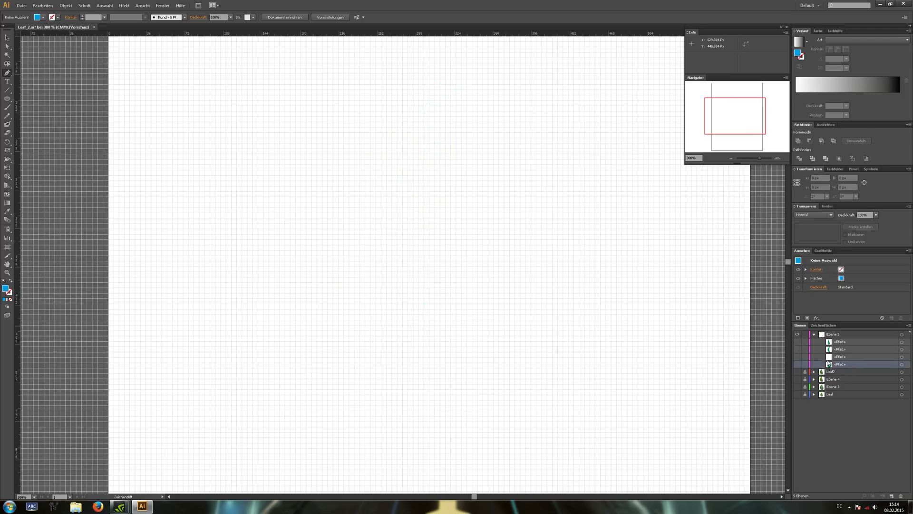
click(797, 364)
click(797, 356)
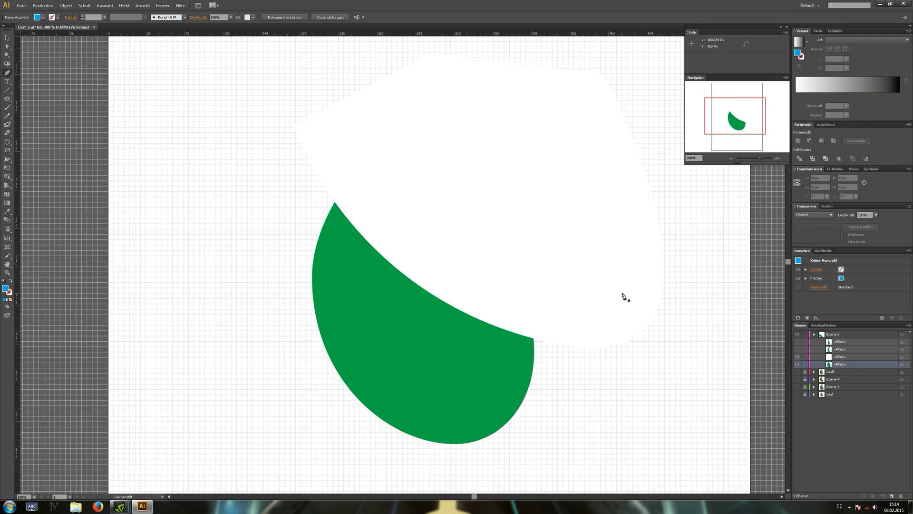
Select the white shape and the green leaf path and apply Pathfinder Intersect.
key(v)
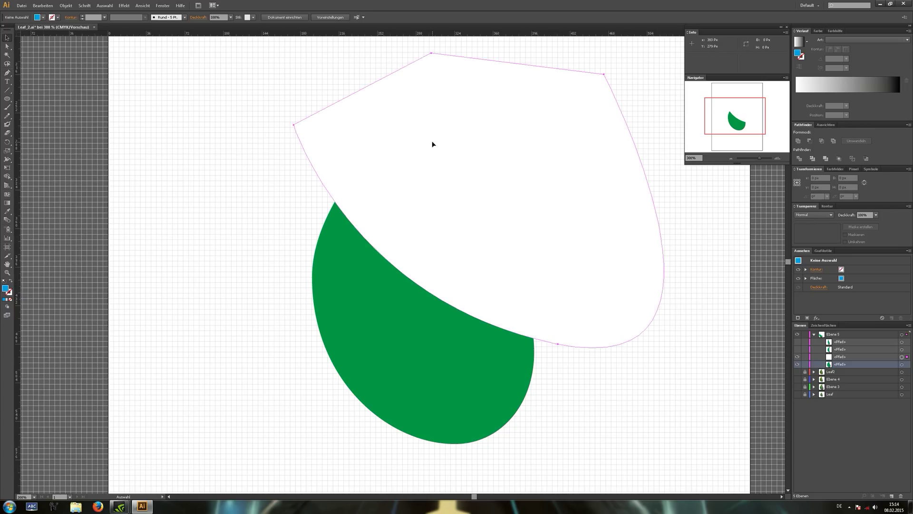
click(432, 142)
click(471, 404)
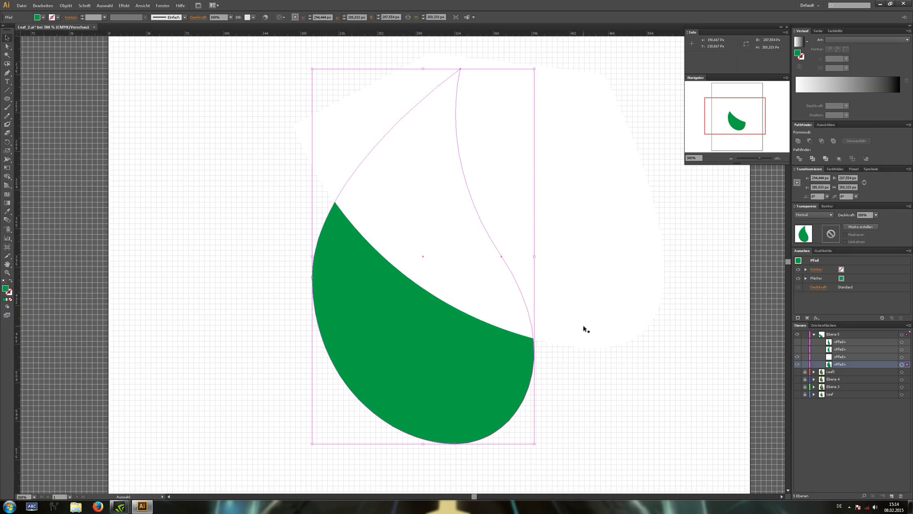
click(901, 357)
shift+click(902, 364)
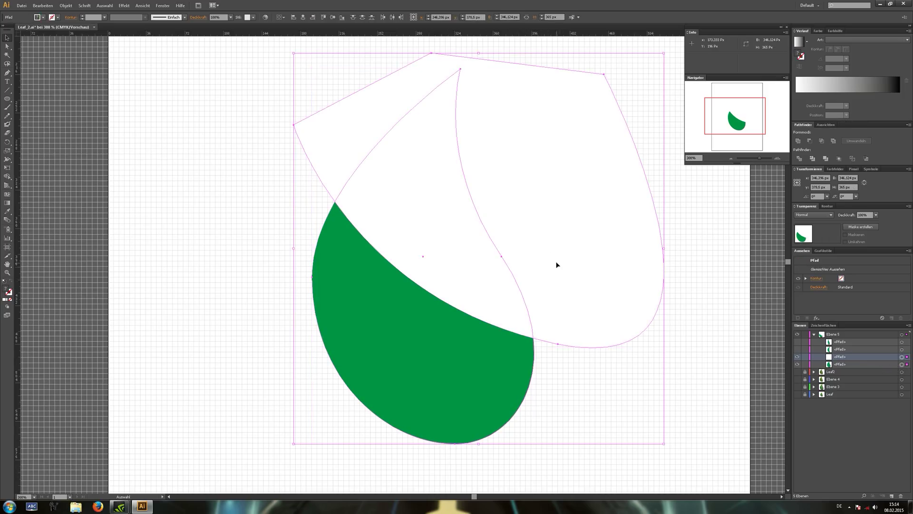
click(822, 142)
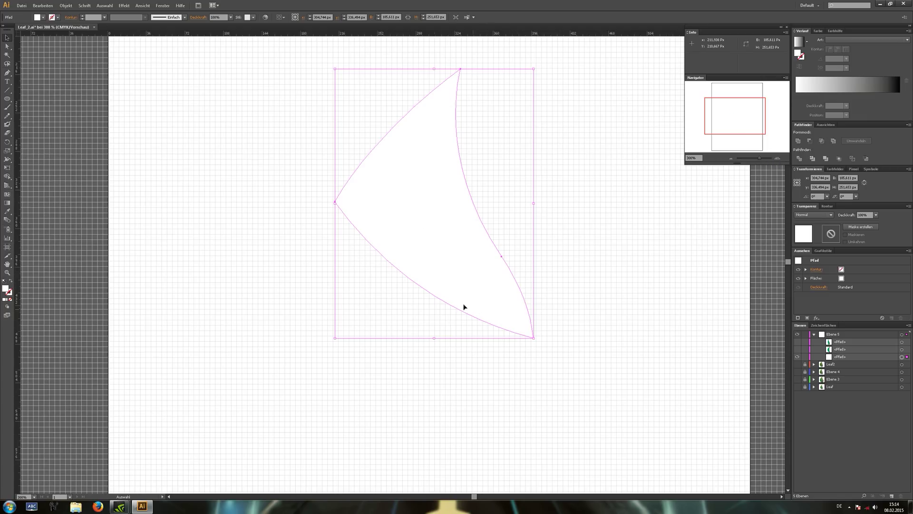
Rename the white crescent path 'gloss', show the first green half and name it 'left'.
double_click(841, 356)
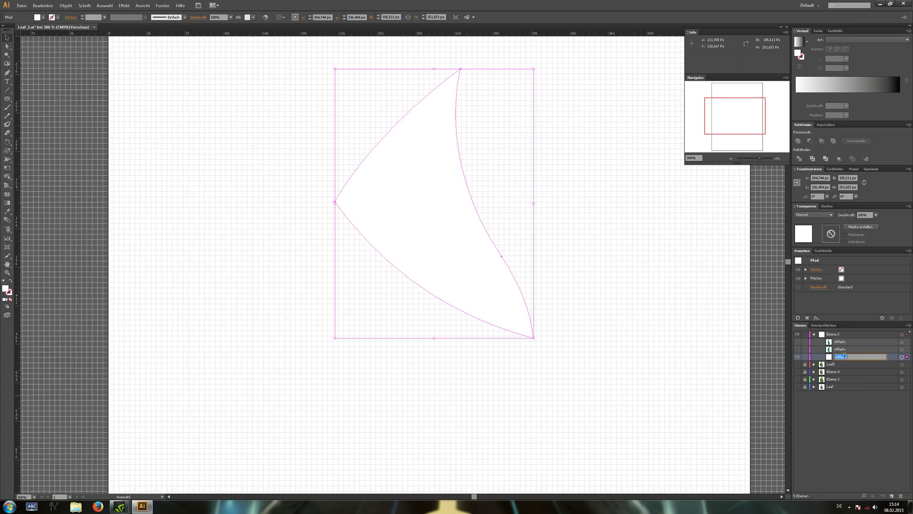
text(gloss)
click(842, 348)
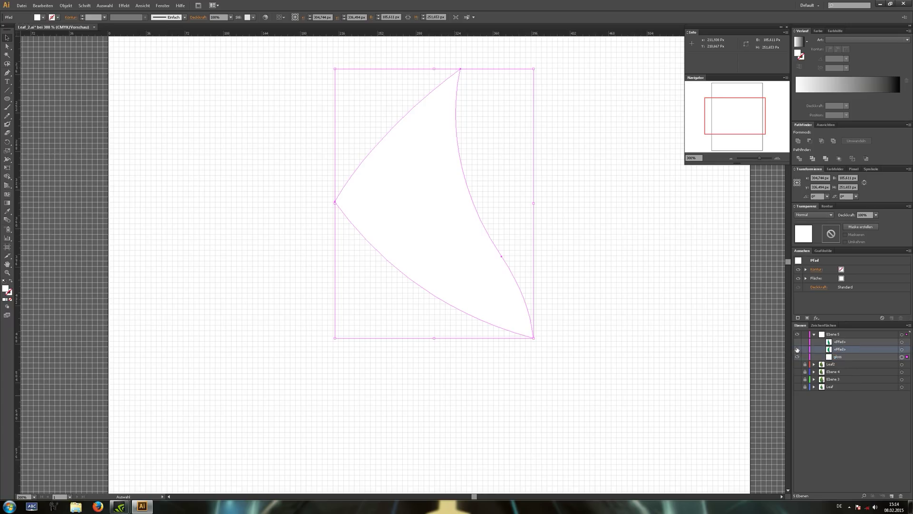
click(797, 349)
double_click(840, 349)
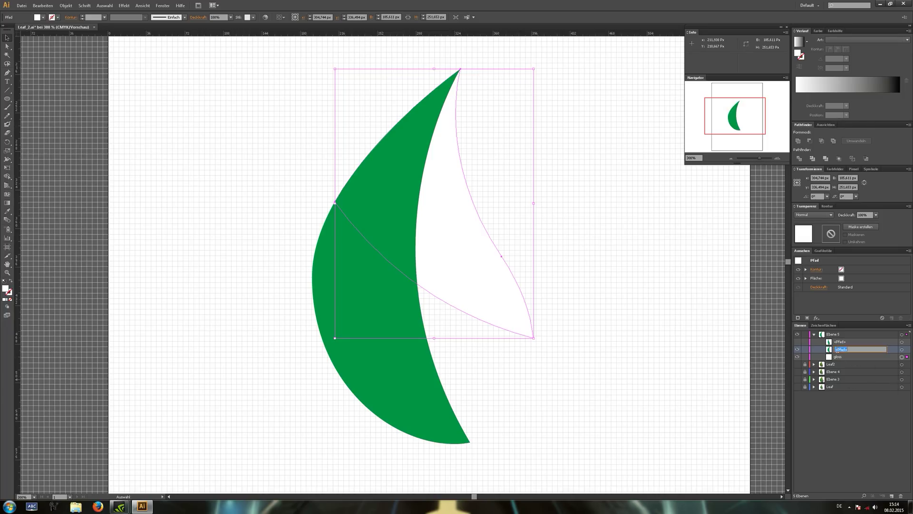
text(left)
key(Return)
Show the other green half, name it 'right', and move gloss to the top of the stack.
click(840, 342)
click(798, 341)
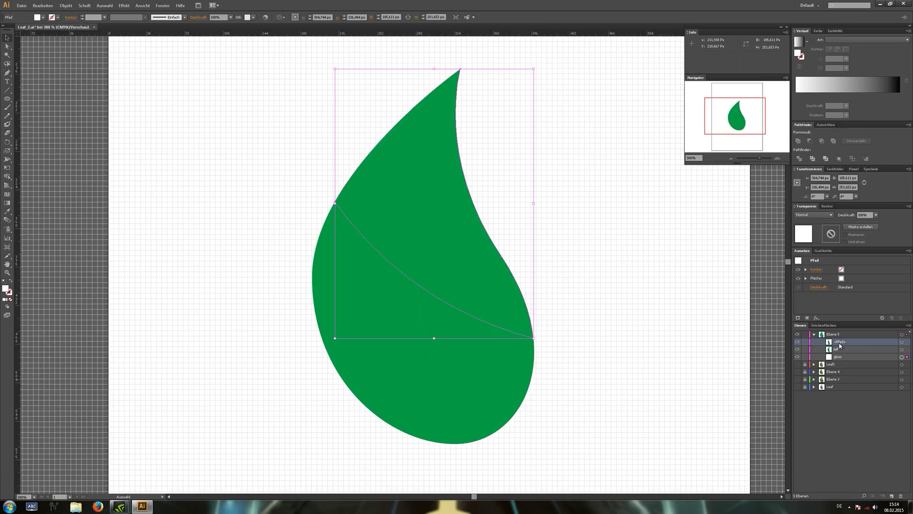
double_click(840, 343)
text(right)
key(Return)
click(836, 358)
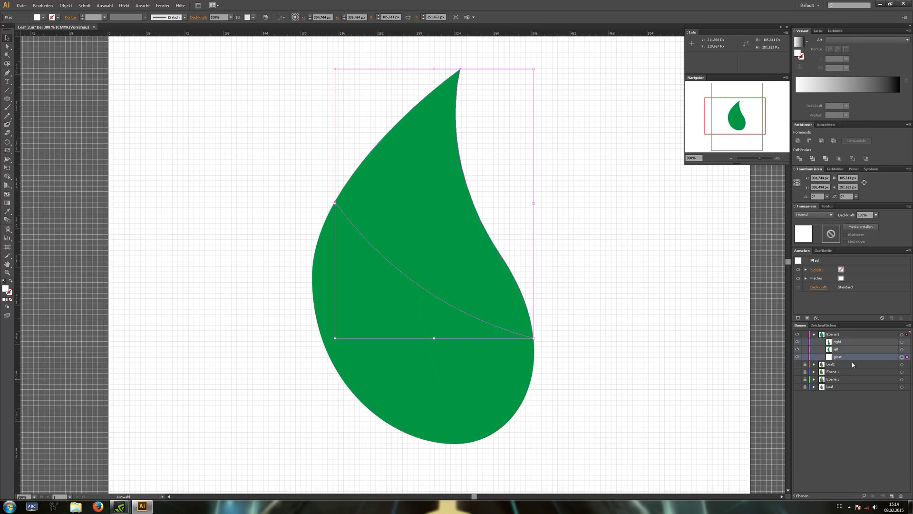
drag(847, 356, 829, 338)
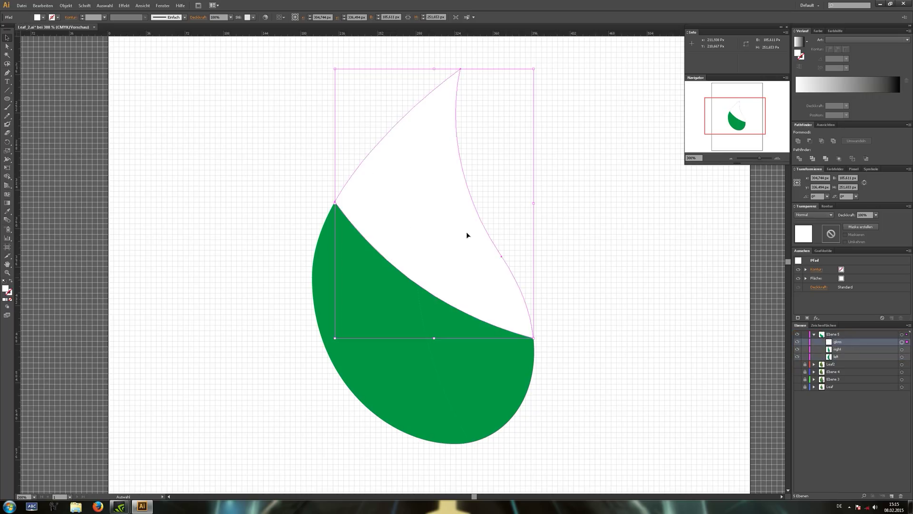
Set the gloss crescent's opacity to 14% and deselect it.
click(876, 215)
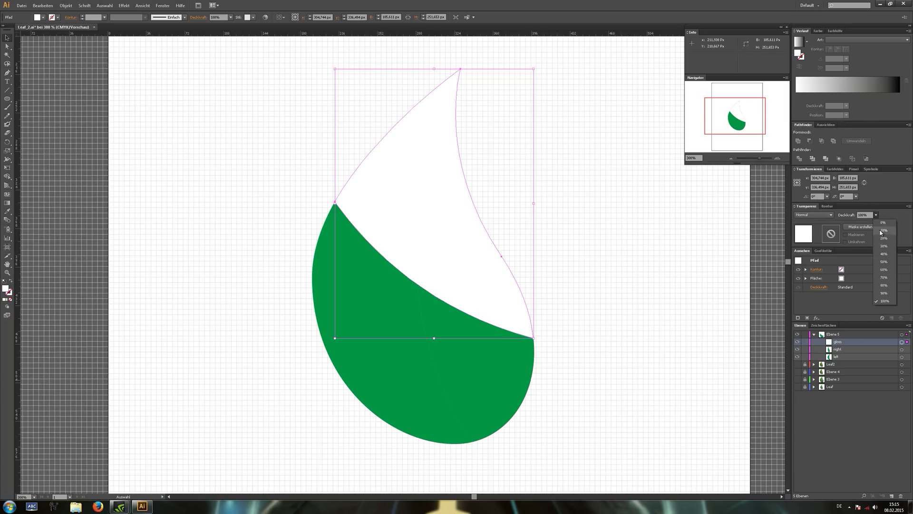
click(881, 231)
text(1)
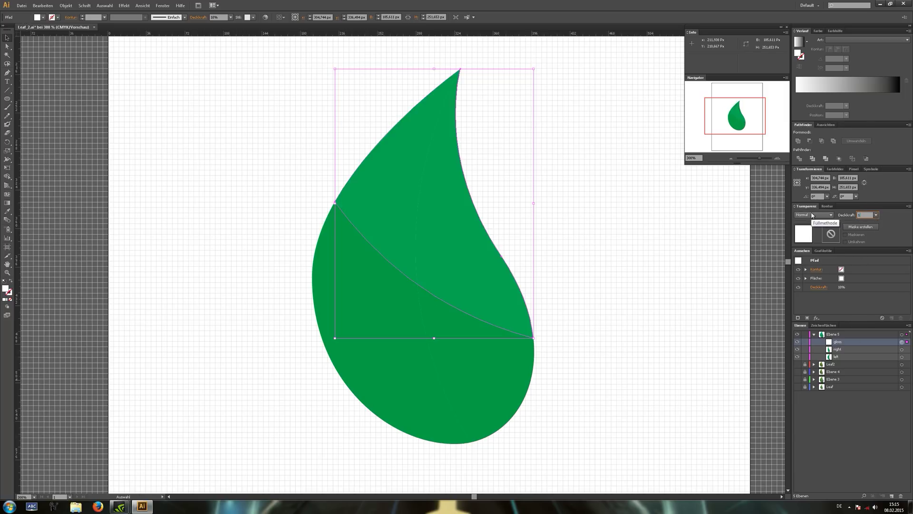
text(4)
key(Return)
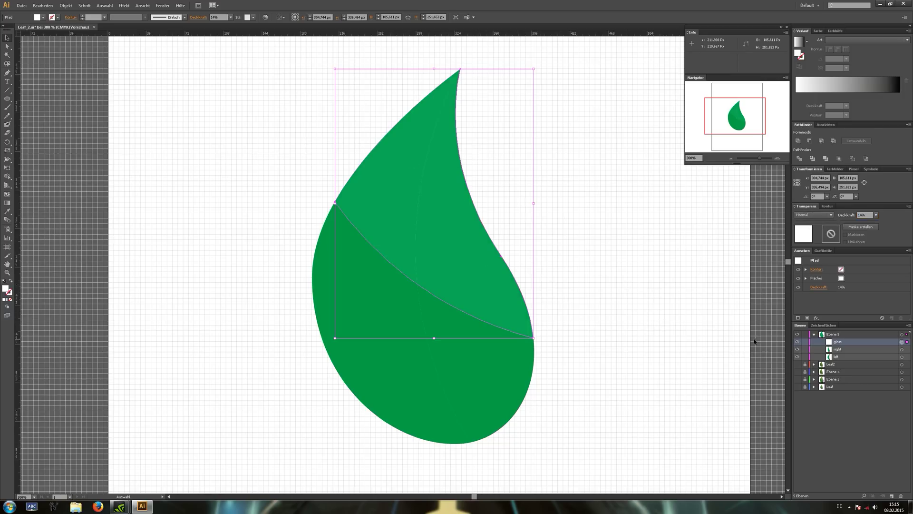
click(739, 341)
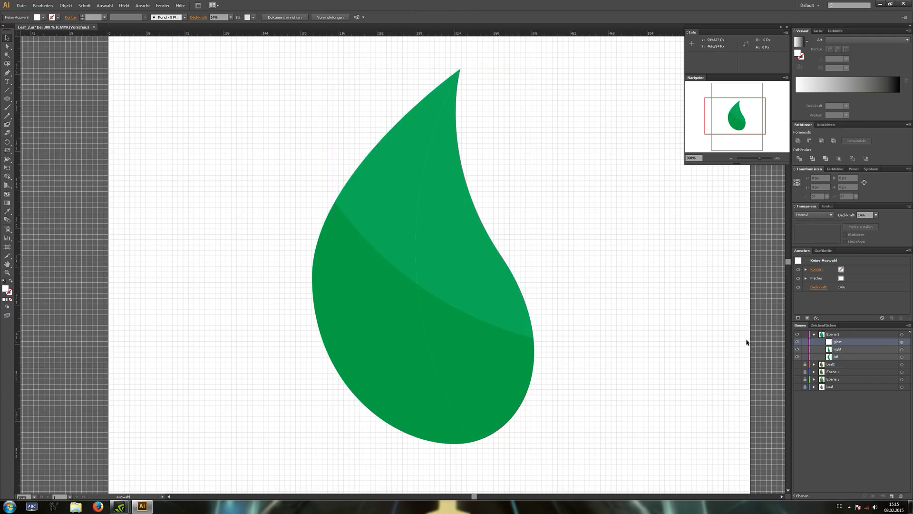
key(a)
key(v)
Fill the right leaf half with a linear gradient angled at 15°.
click(901, 350)
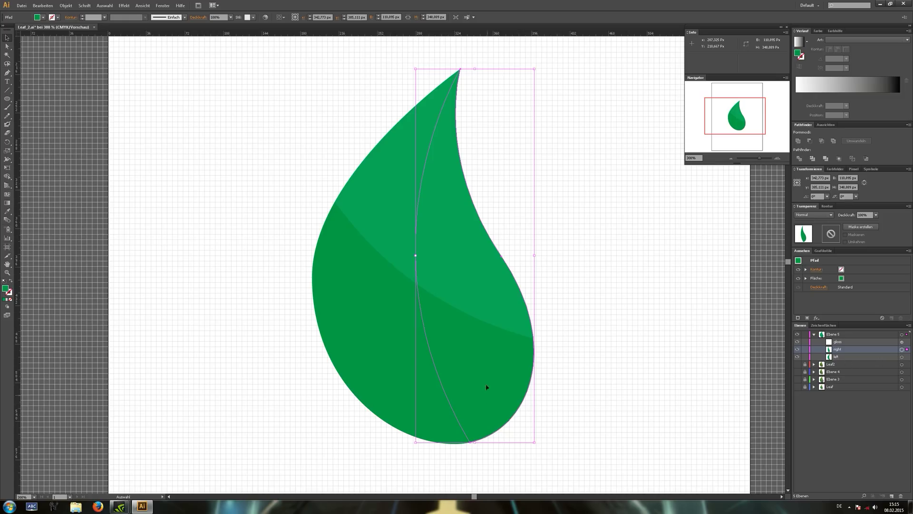
click(851, 39)
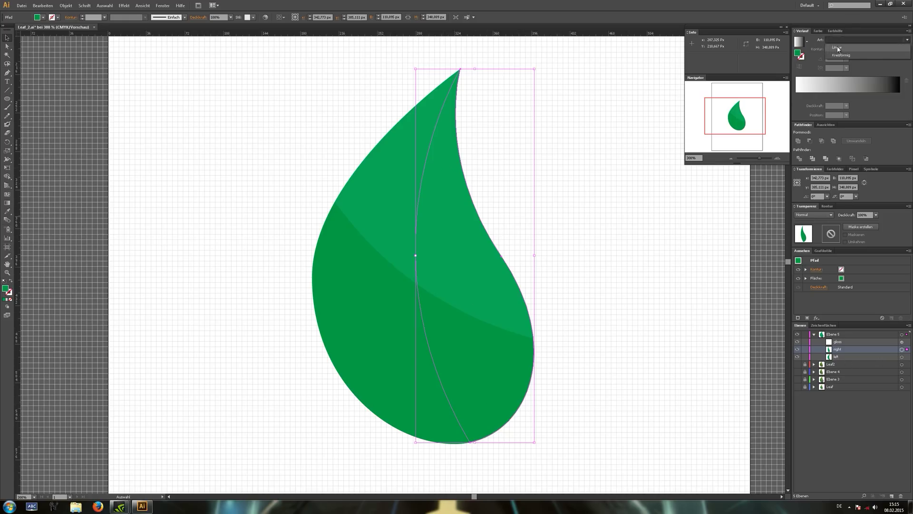
click(840, 48)
click(837, 57)
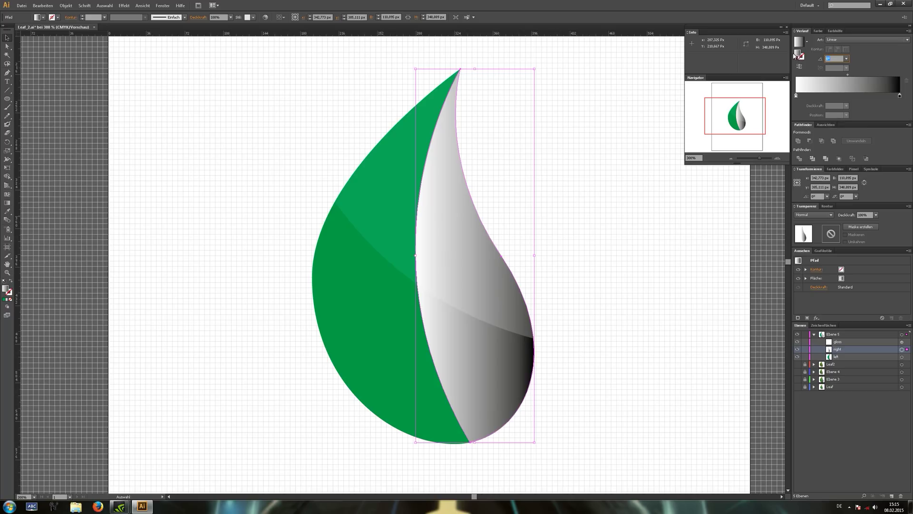
key(Return)
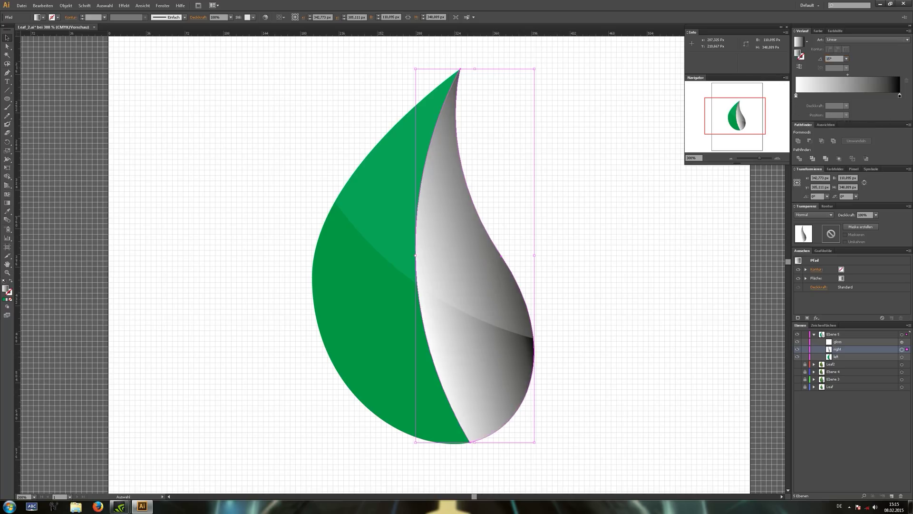
Keep the dark gradient stop at 100% and open its colour to edit the cyan value.
double_click(900, 96)
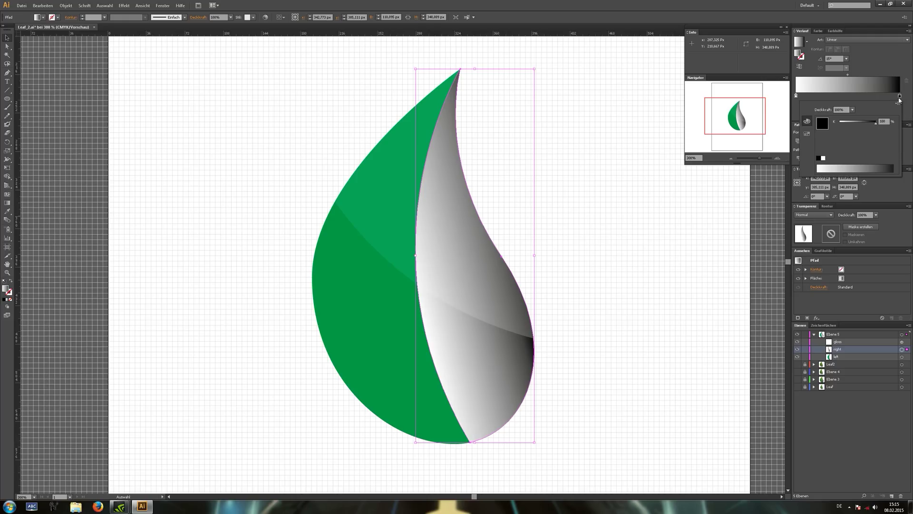
key(Escape)
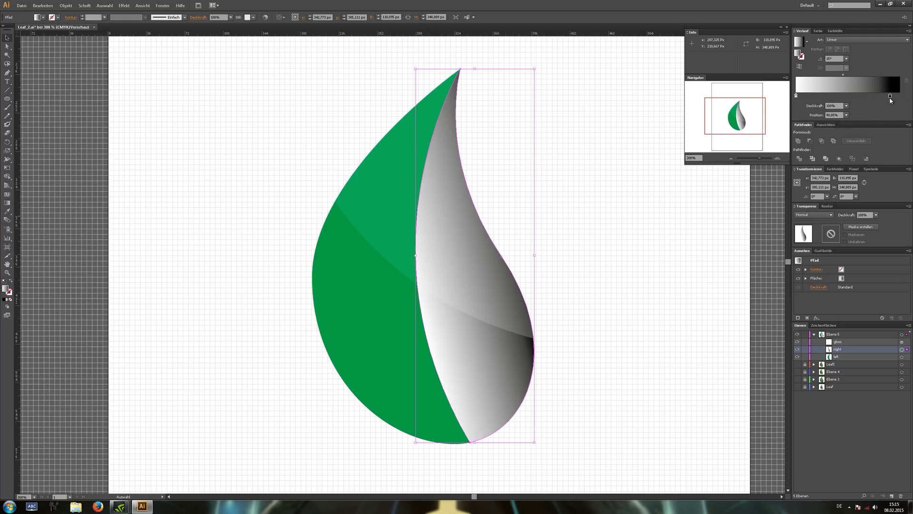
drag(899, 96, 895, 96)
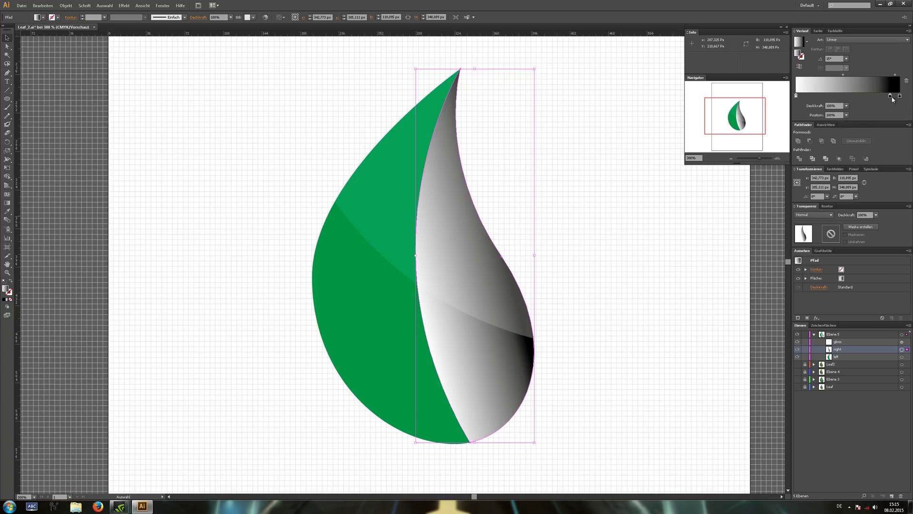
key(ctrl+z)
double_click(899, 96)
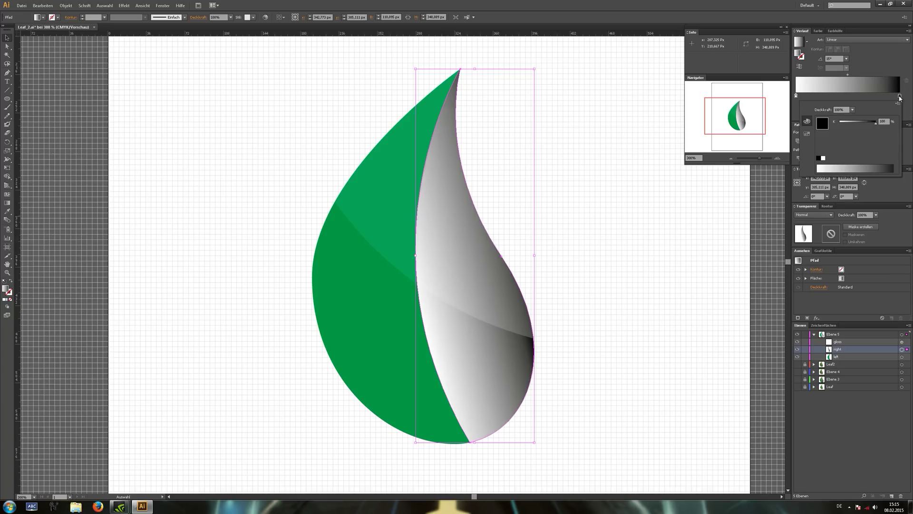
key(Escape)
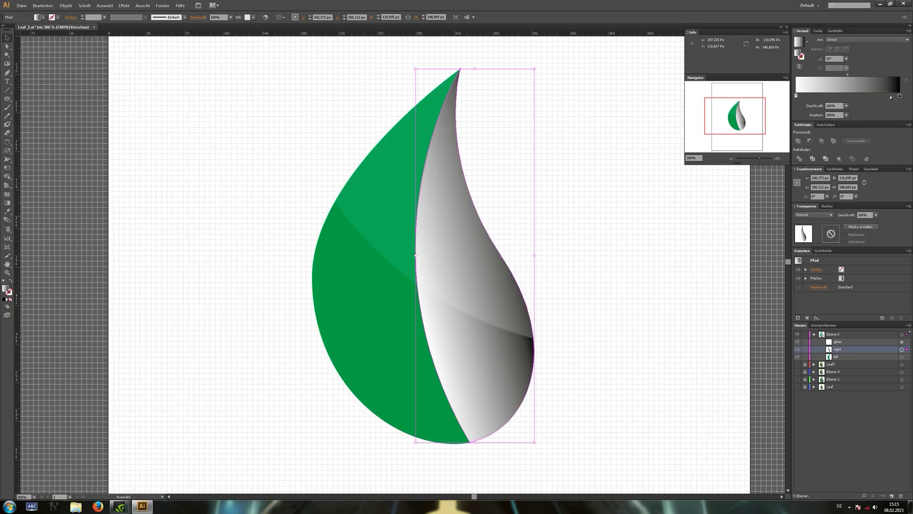
mouse_move(900, 100)
mouse_down()
mouse_move(893, 97)
mouse_move(903, 97)
mouse_up()
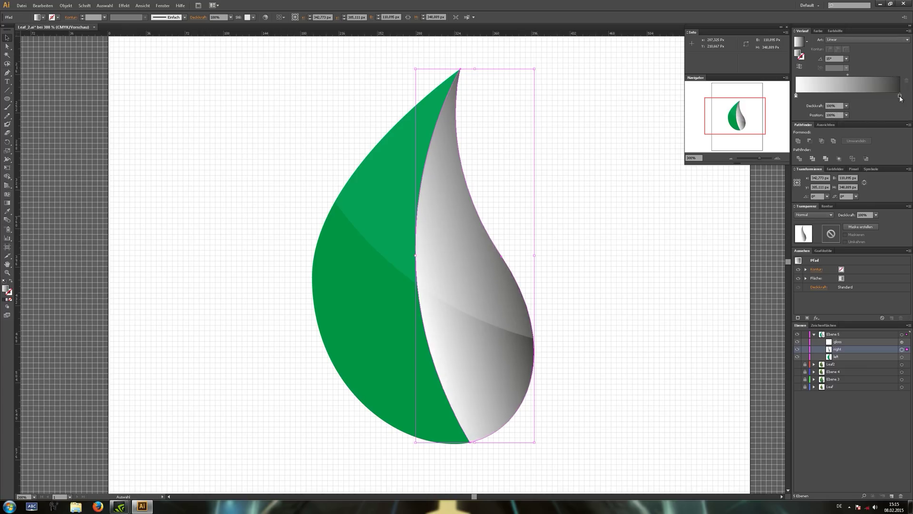
double_click(899, 96)
click(883, 121)
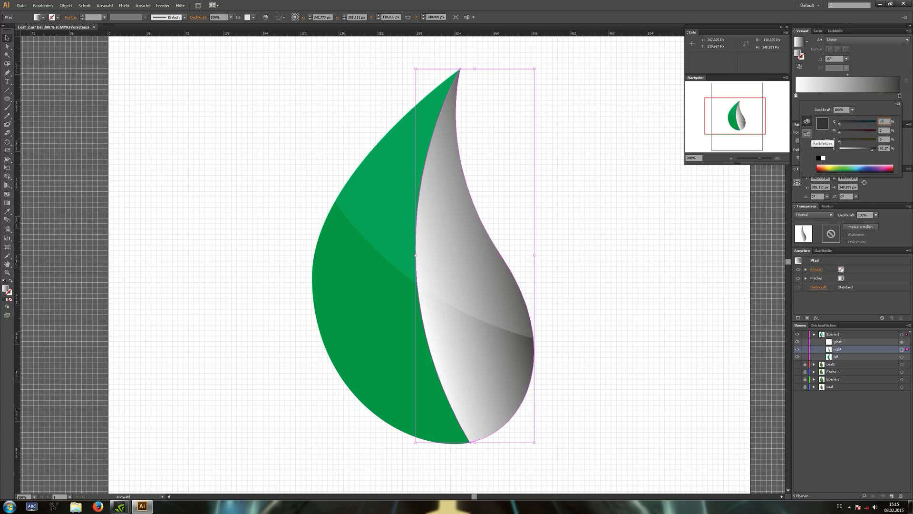
Set the dark stop to C58 Y92 K28 and remove the extra gradient stop.
key(Tab)
key(Tab)
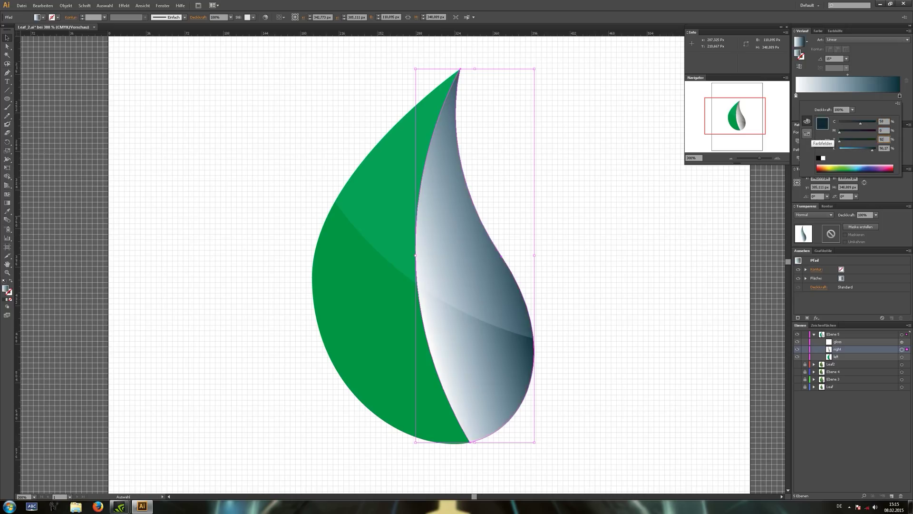
key(Tab)
text(28)
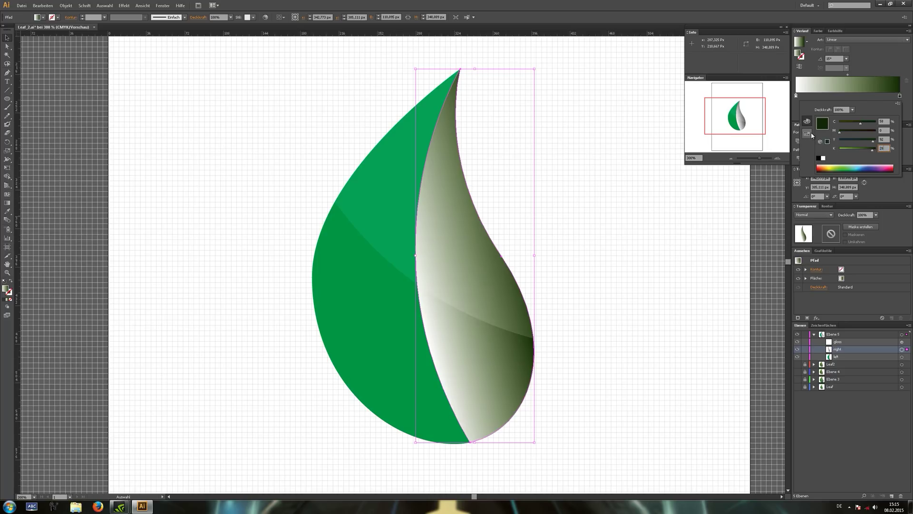
key(Return)
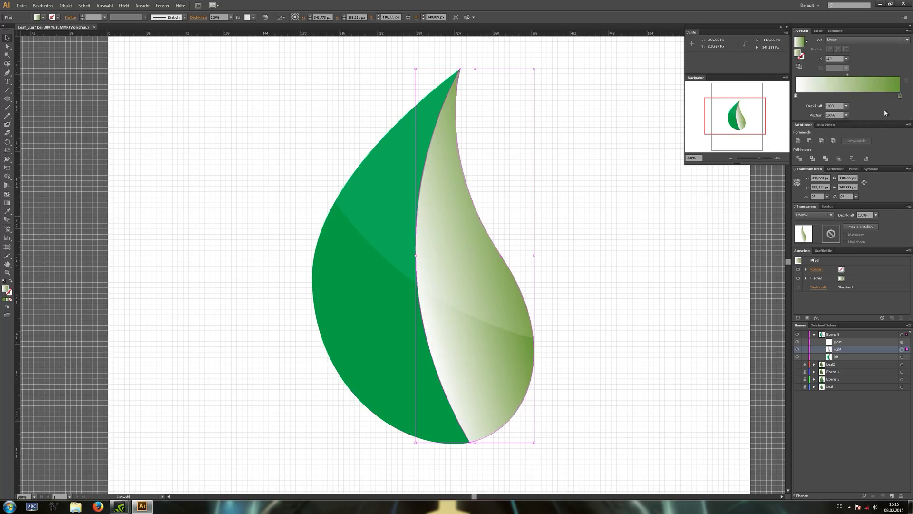
double_click(796, 96)
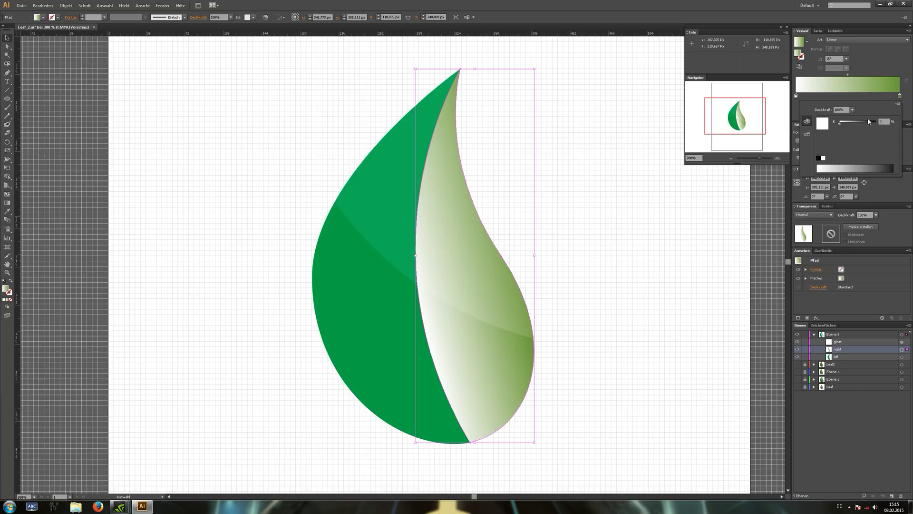
key(Escape)
mouse_move(796, 96)
mouse_down()
mouse_move(795, 106)
mouse_move(796, 97)
mouse_up()
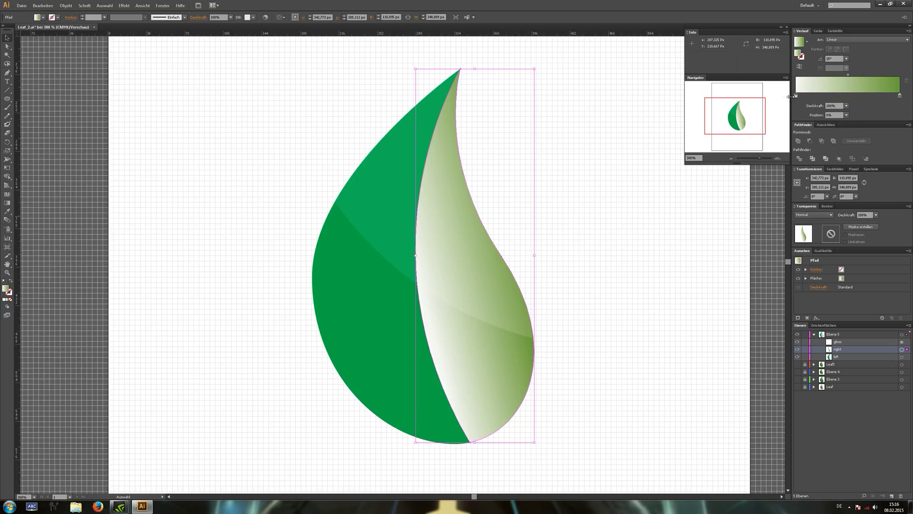
Set the light stop to C65 Y100 K40, then select the left leaf half.
double_click(796, 96)
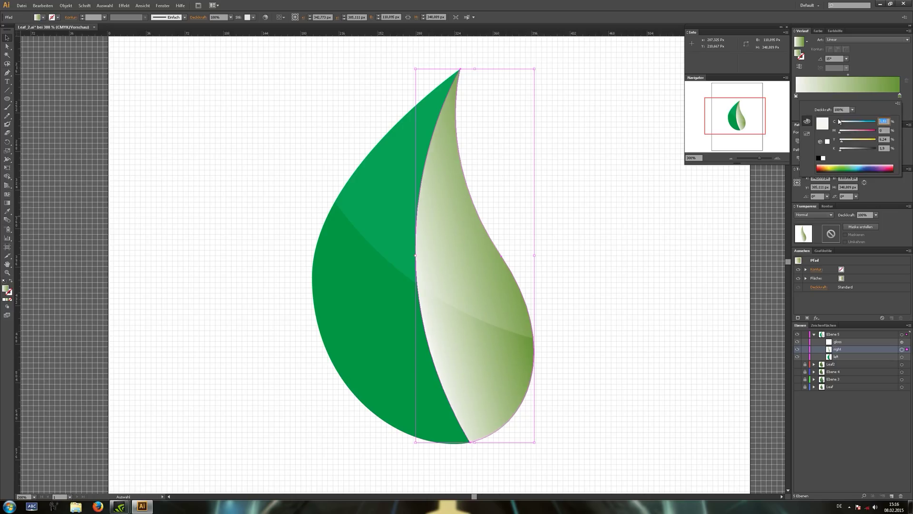
text(65)
key(Tab)
key(Tab)
text(10)
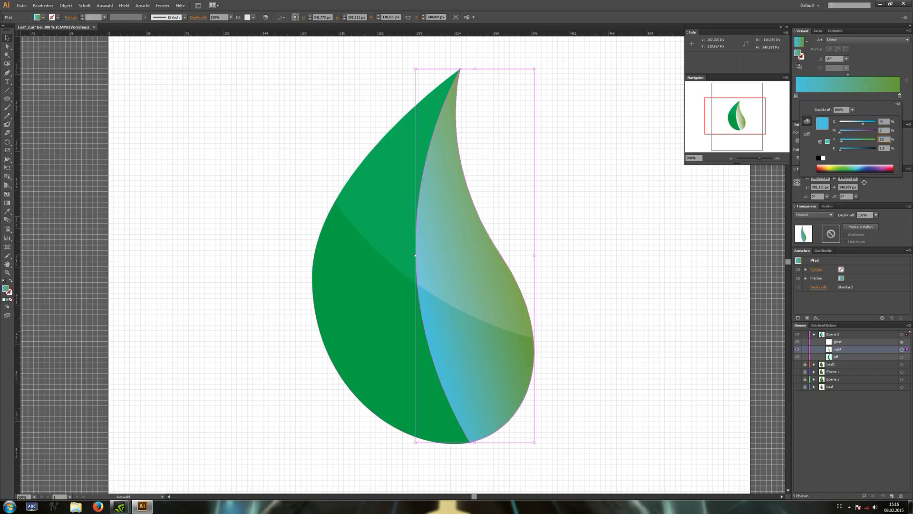
text(0)
key(Tab)
text(40)
key(Return)
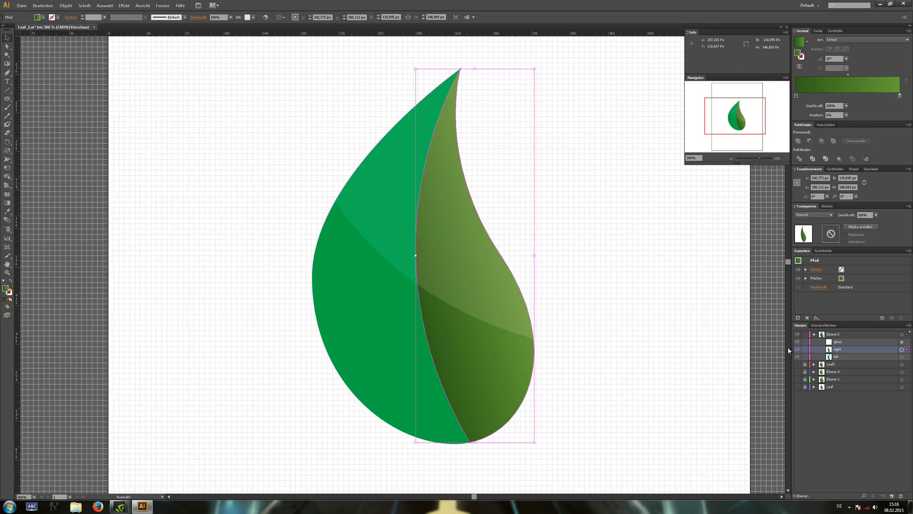
click(835, 357)
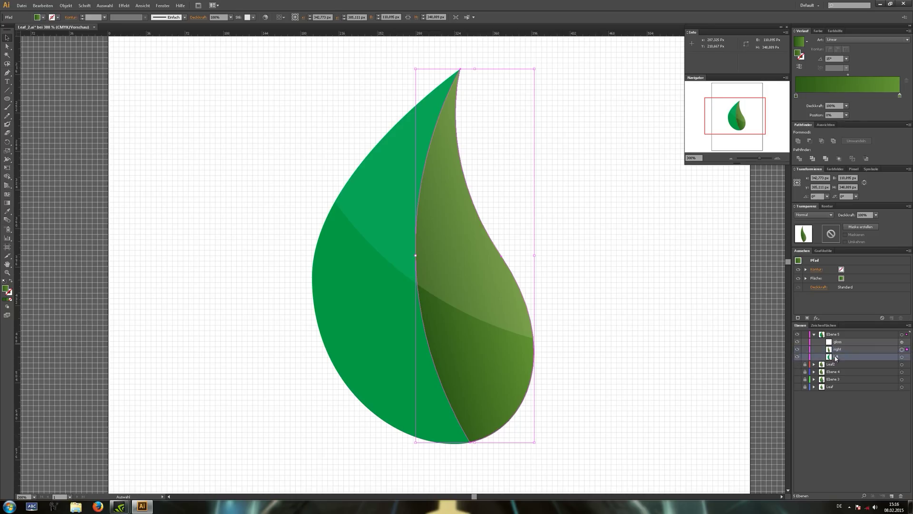
click(901, 358)
Apply the green gradient to the left half and brighten its light end to K15.
click(841, 82)
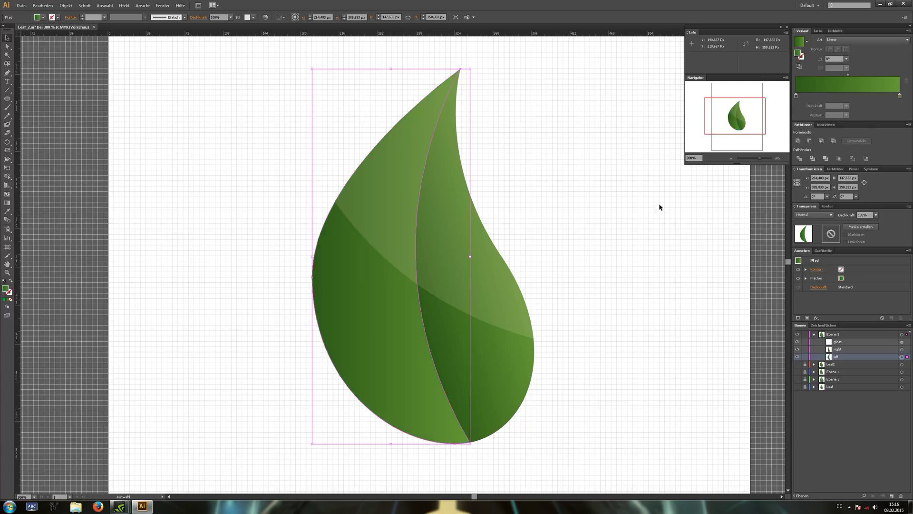
double_click(899, 95)
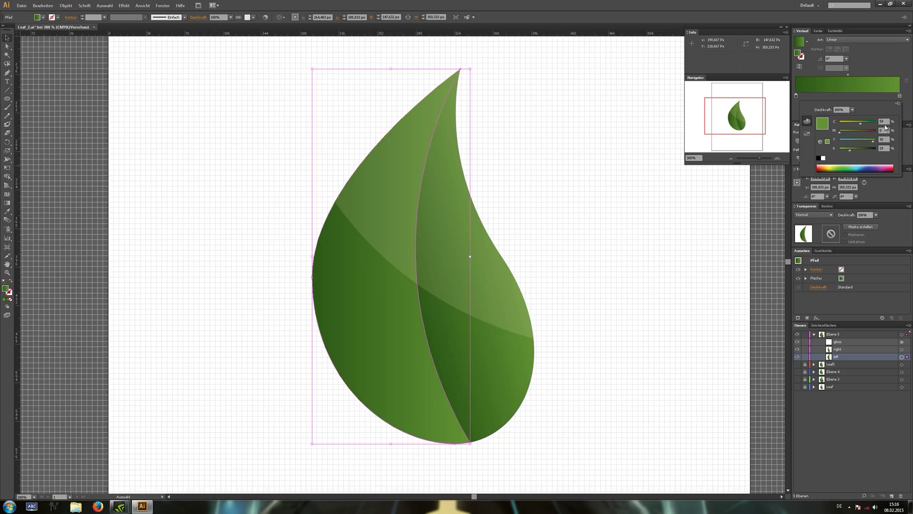
click(885, 147)
text(15)
key(Return)
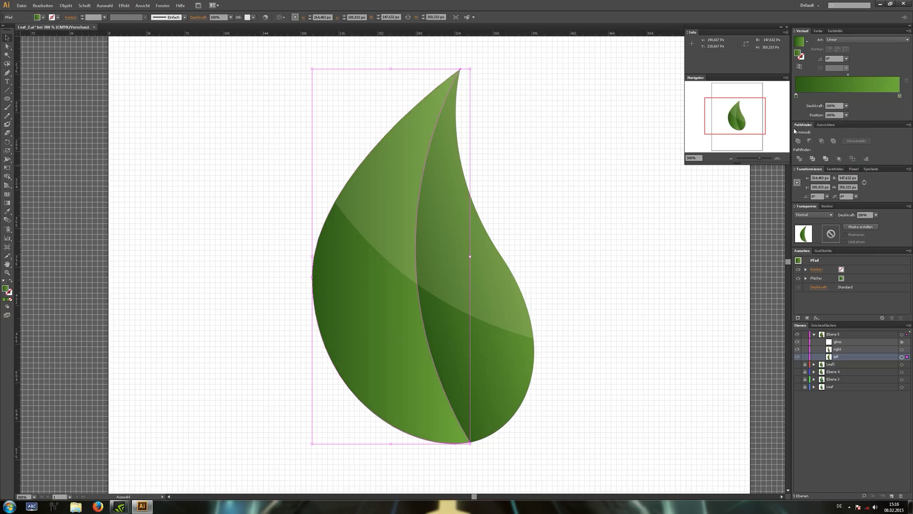
Adjust the dark stop's cyan and black values, move it to 7.12%, and deselect.
click(797, 97)
double_click(797, 97)
click(885, 121)
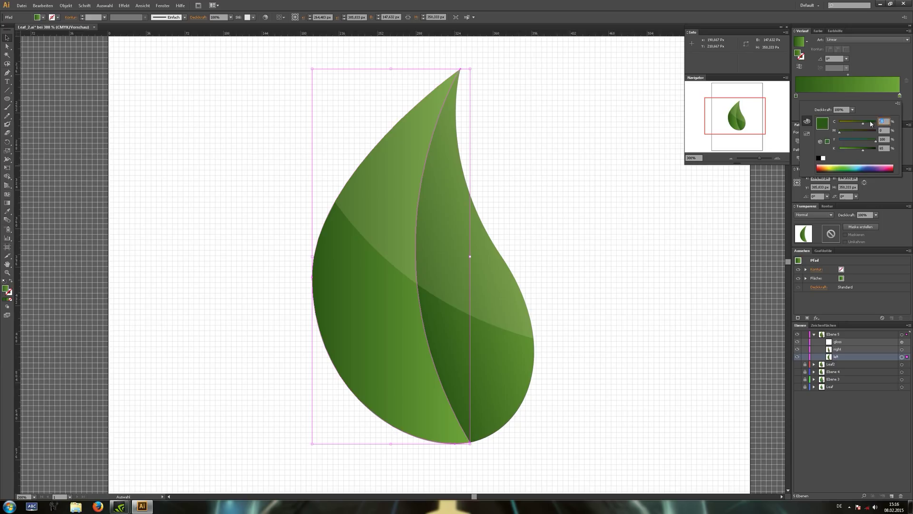
click(882, 148)
key(Return)
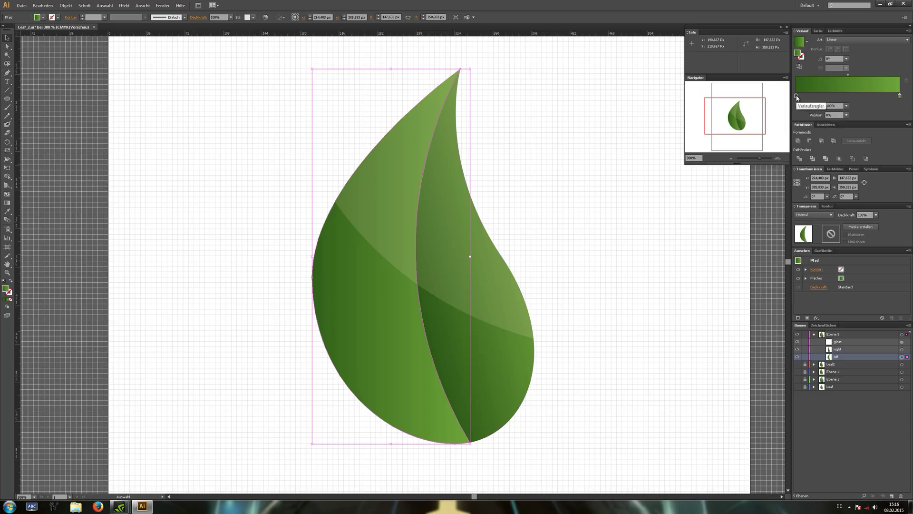
drag(797, 98, 807, 97)
click(191, 112)
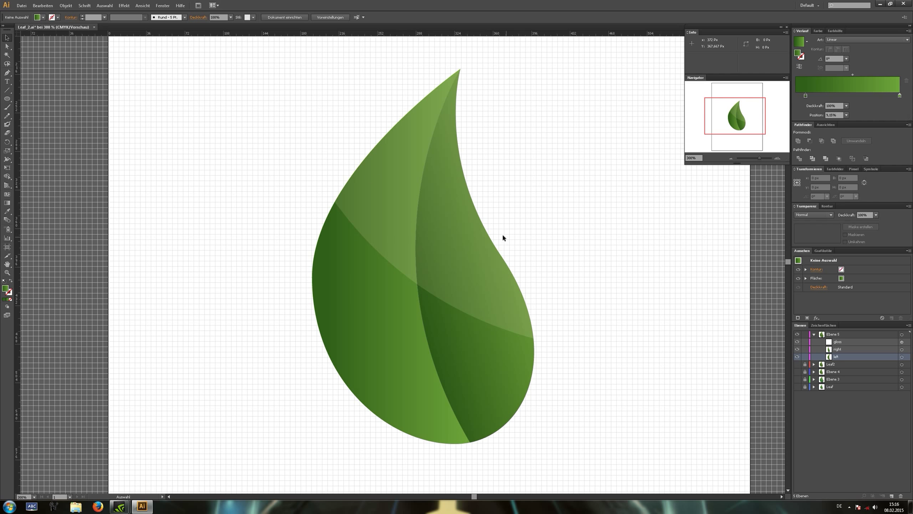
Zoom out, choose the Ellipse tool with black fill, and target layer Ebene 5.
scroll(432, 188, down, 1)
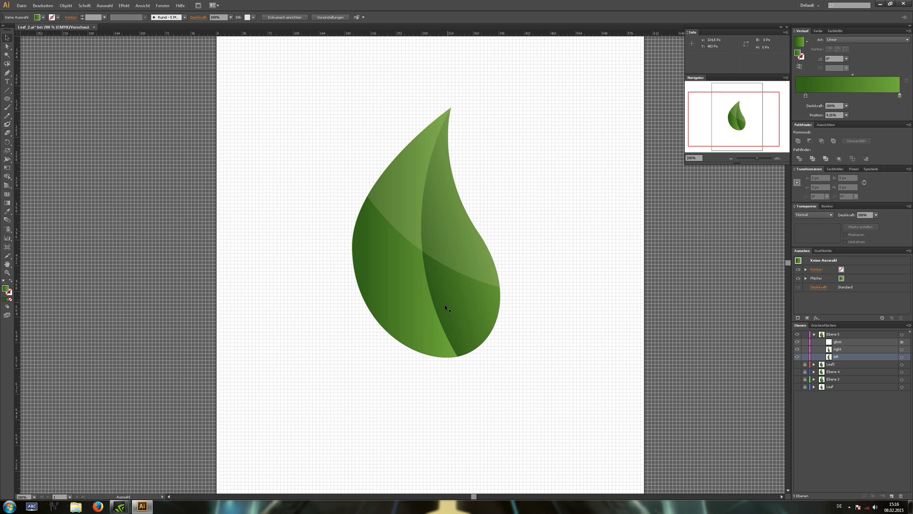
click(7, 99)
click(42, 17)
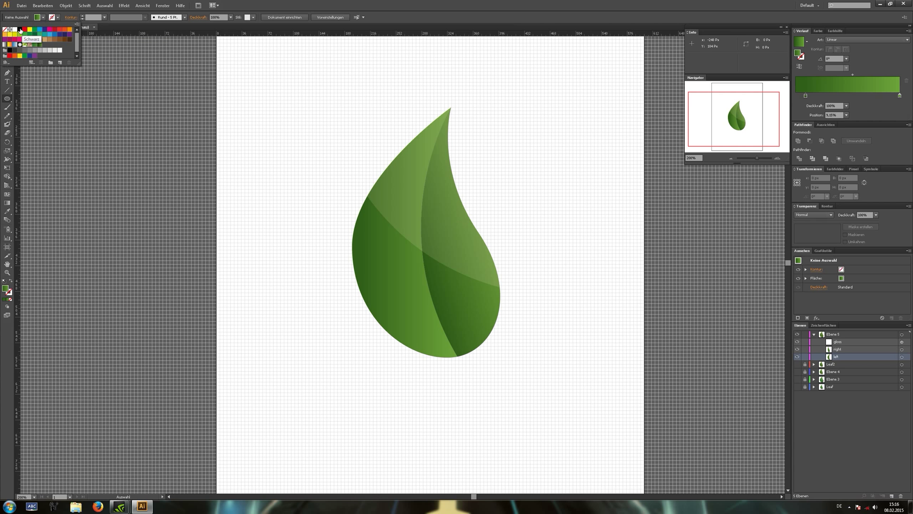
click(20, 30)
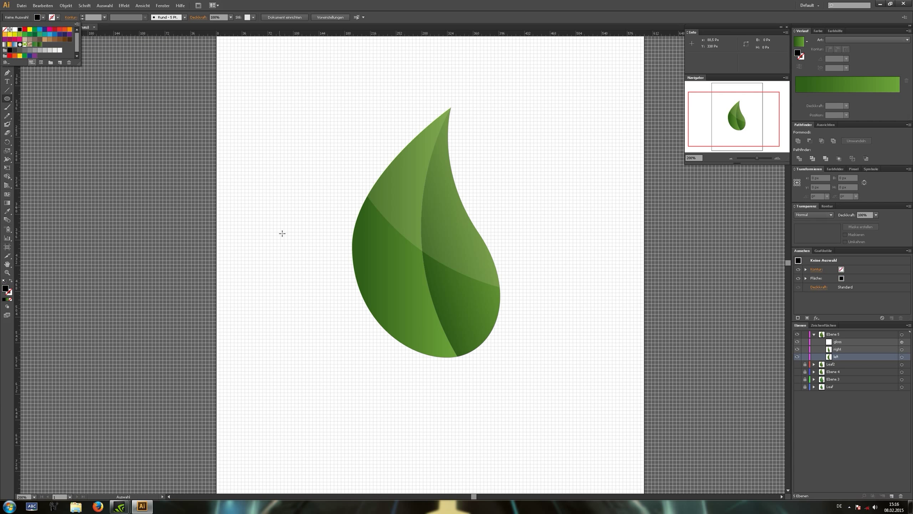
click(366, 353)
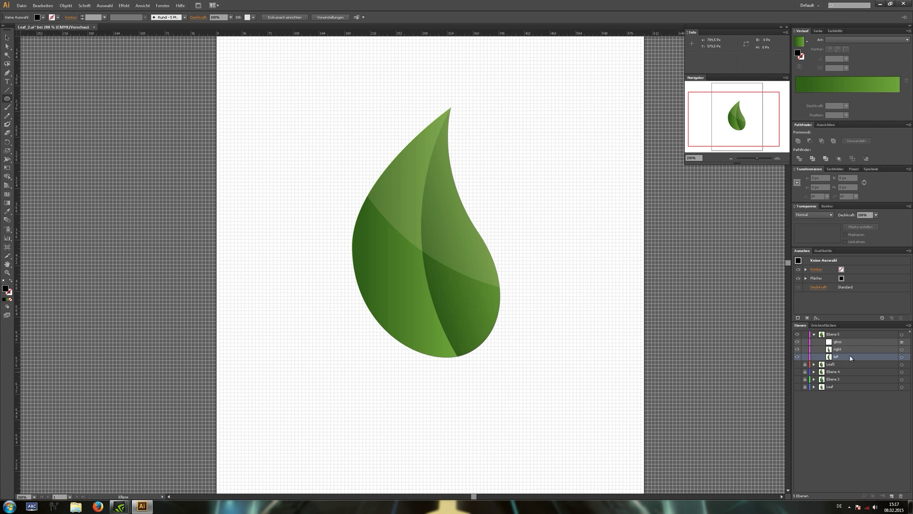
click(856, 342)
click(867, 335)
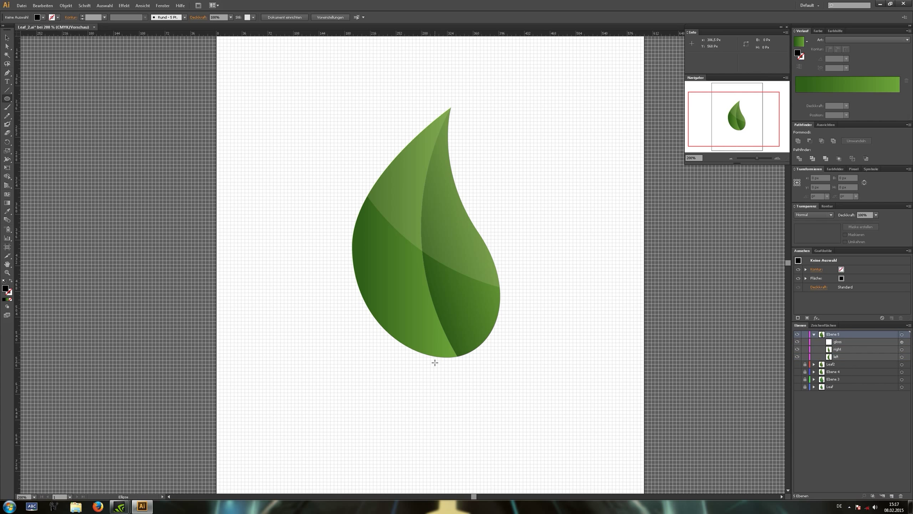
Draw a flat ellipse below the leaf and sharpen its left and right ends into corner points.
drag(349, 343, 523, 370)
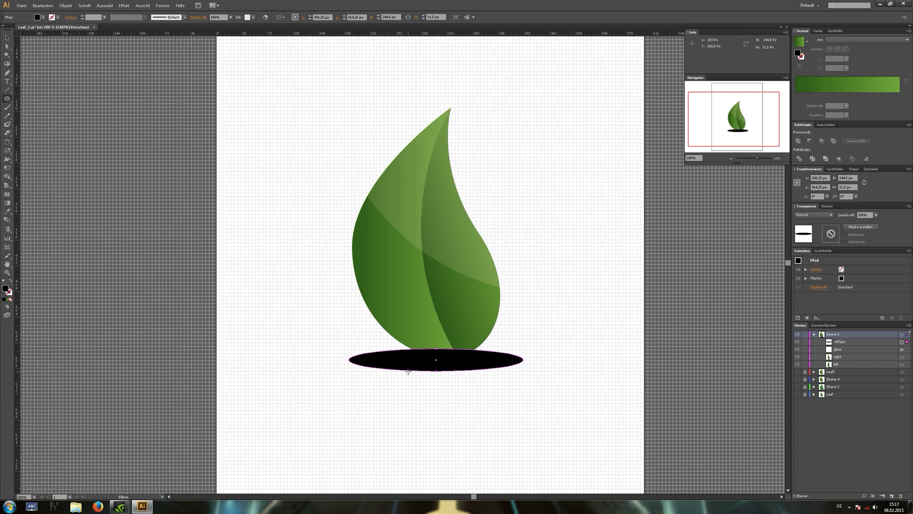
click(7, 73)
key(shift+c)
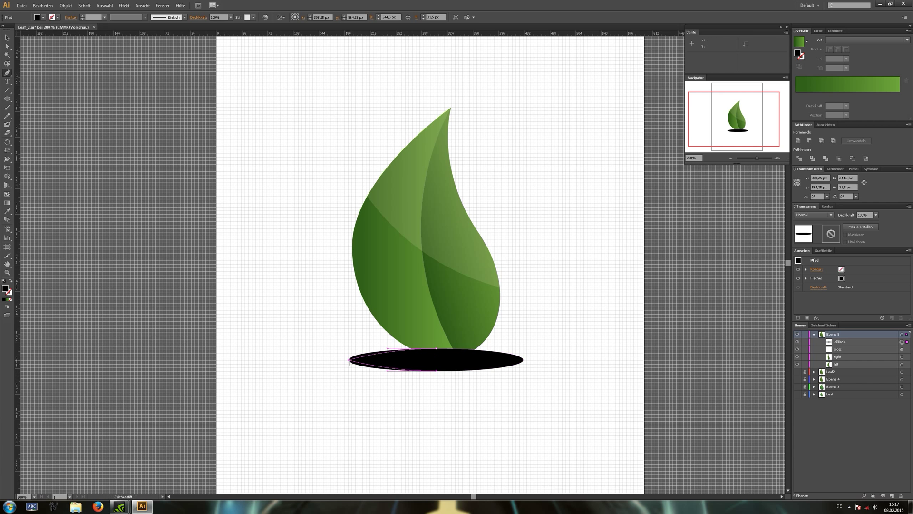
alt+click(349, 360)
alt+click(522, 360)
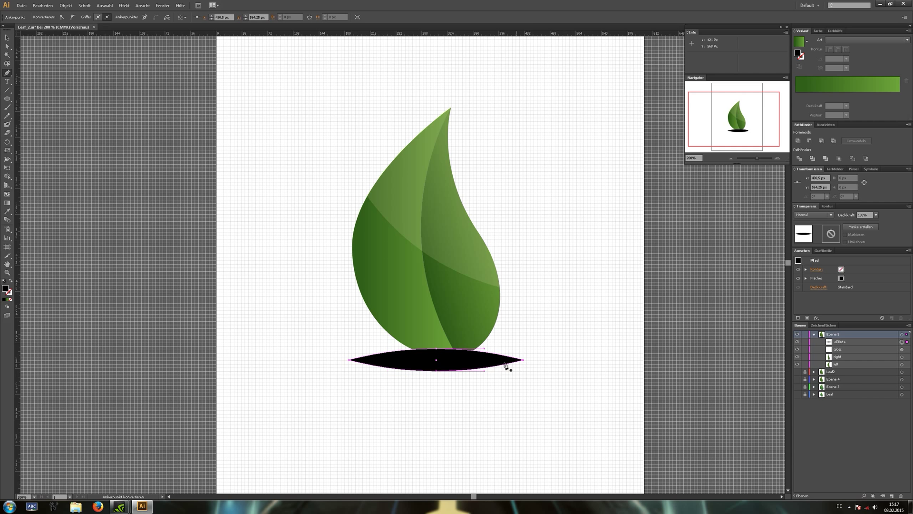
click(7, 38)
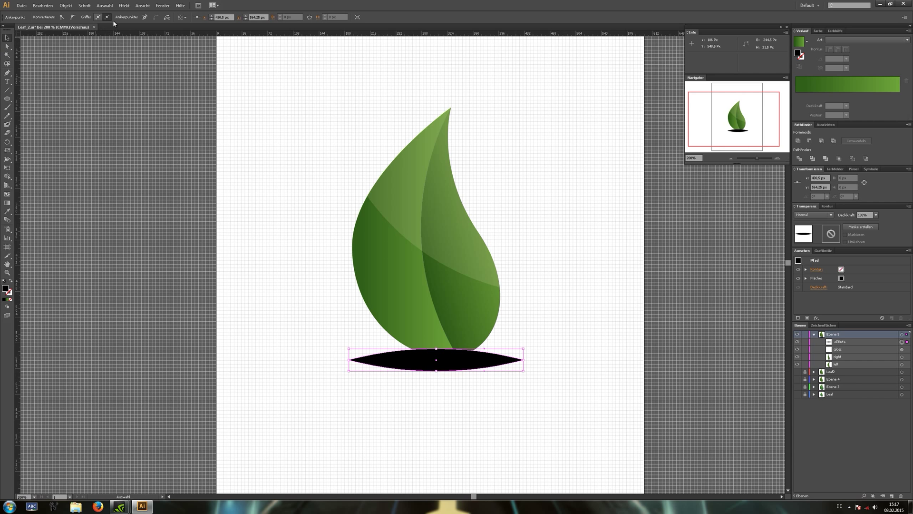
click(125, 6)
Apply a Gaussian blur with a 17.5 px radius to the shadow ellipse.
mouse_move(170, 164)
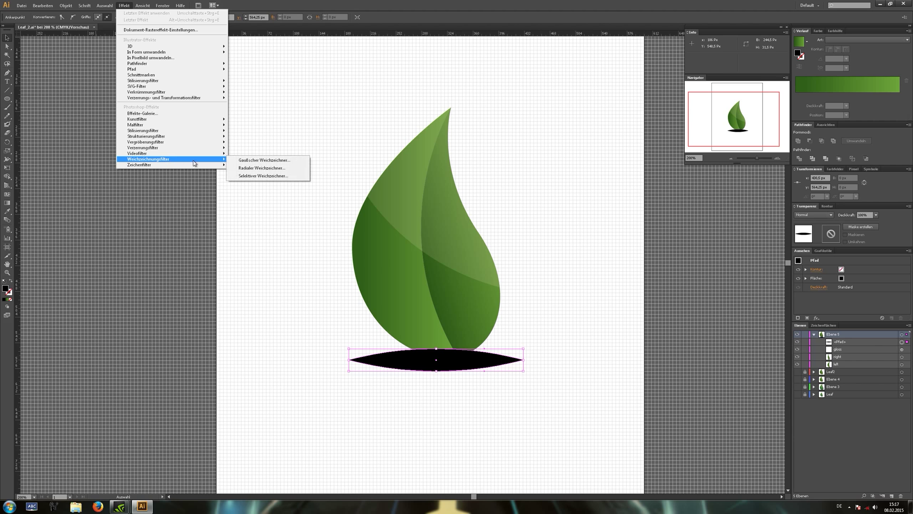
click(264, 159)
click(602, 261)
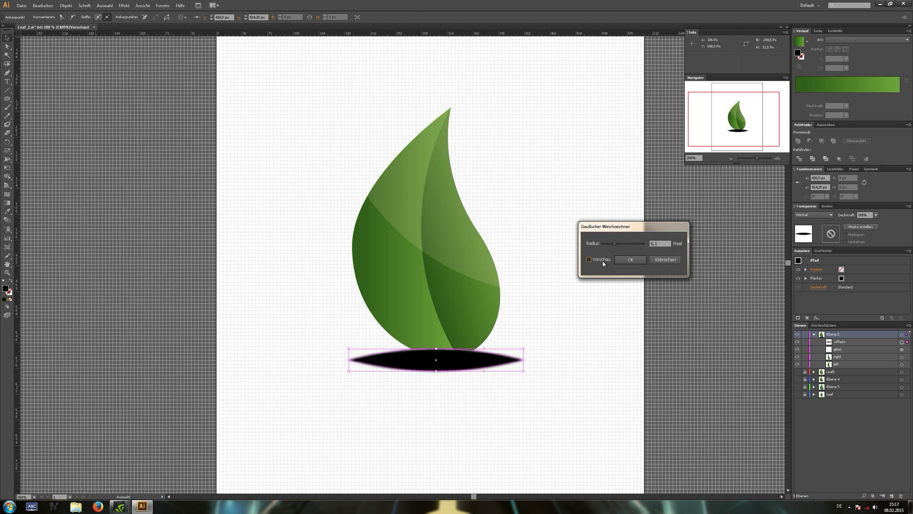
drag(614, 244, 624, 244)
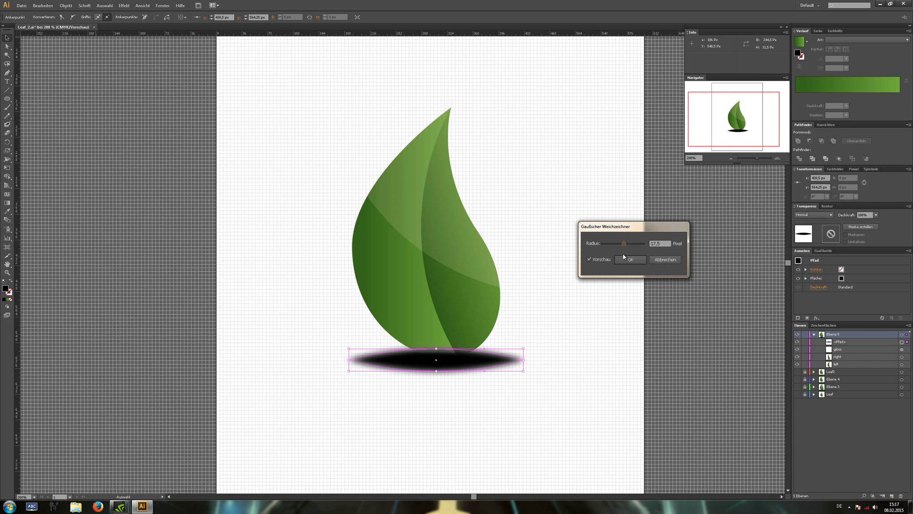
click(623, 259)
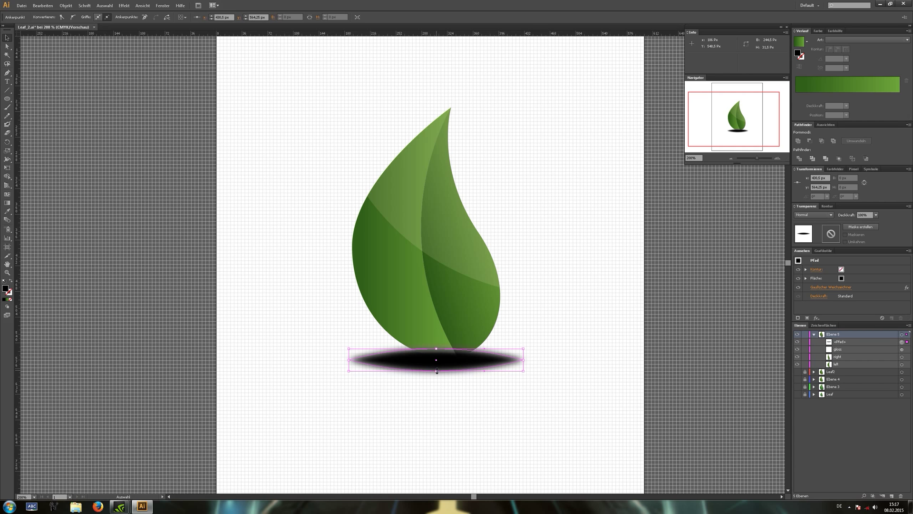
Flatten the shadow ellipse slightly and set its opacity to 70%.
drag(437, 370, 437, 369)
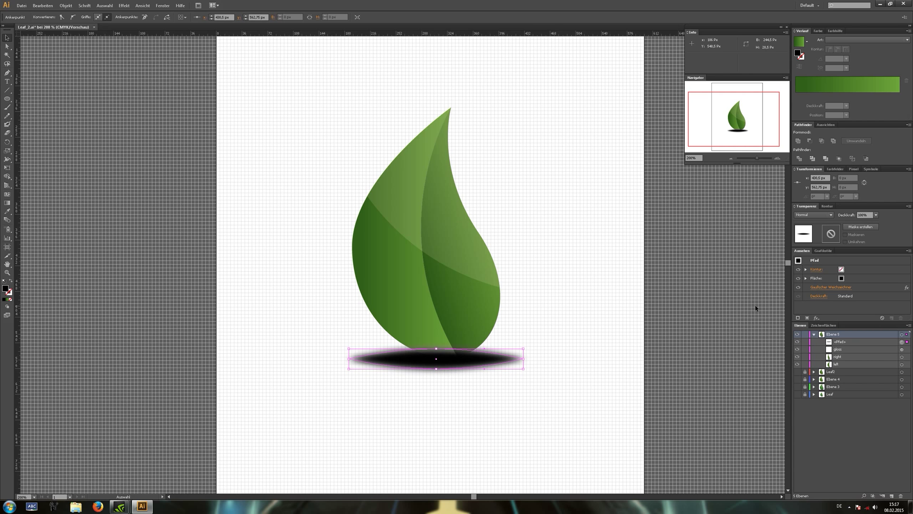
click(876, 215)
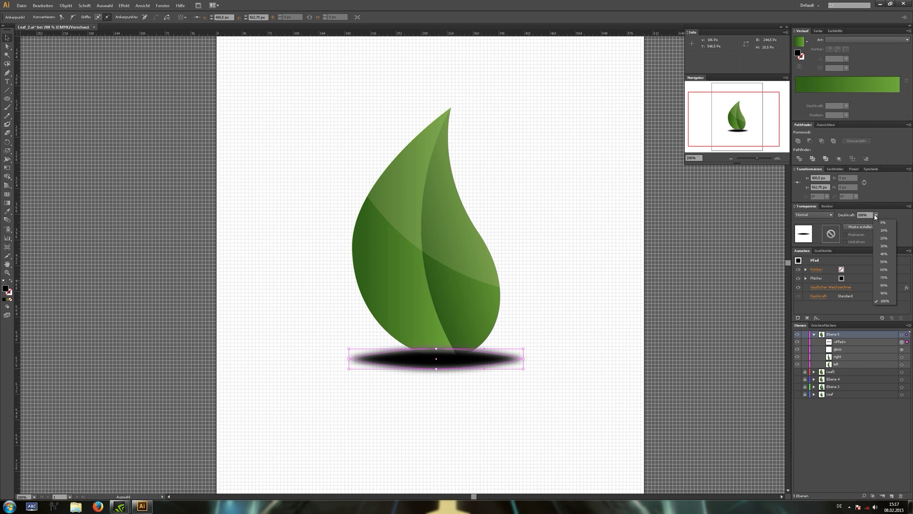
click(885, 270)
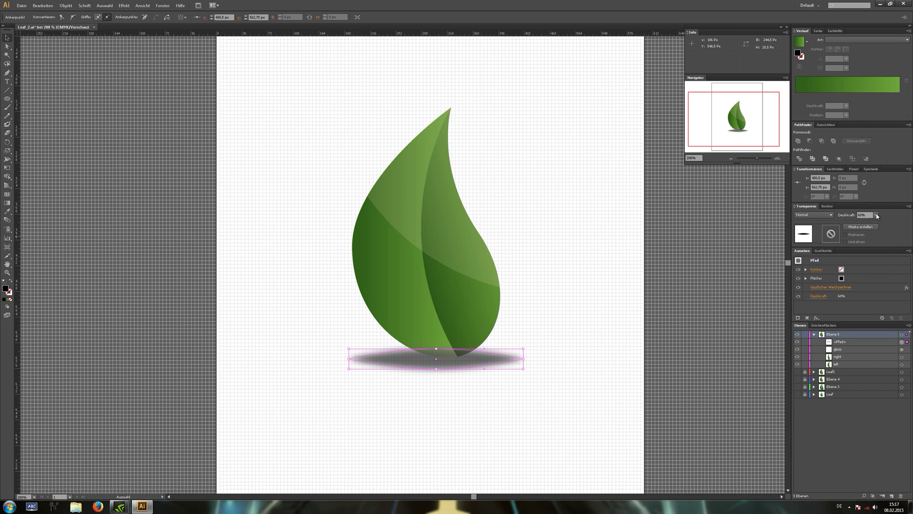
click(877, 215)
click(886, 278)
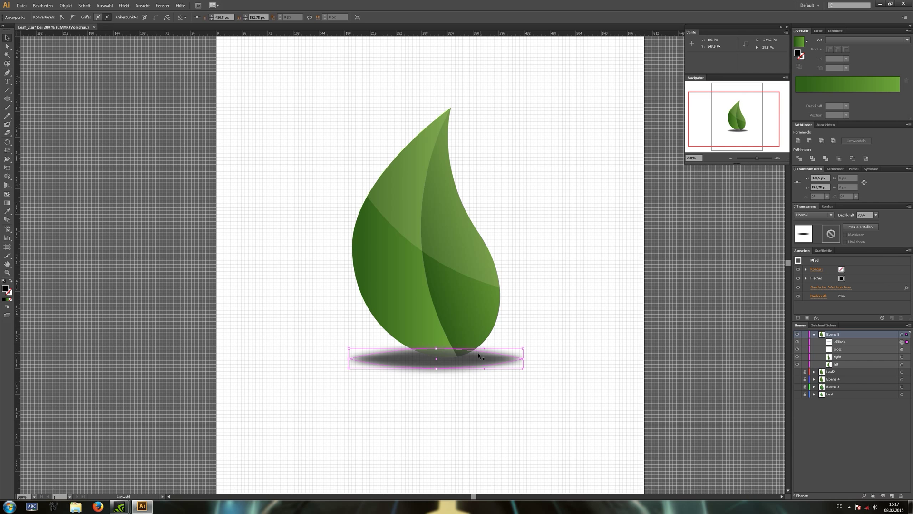
Fill the shadow with a white-to-black gradient and make the left stop fully black.
click(901, 342)
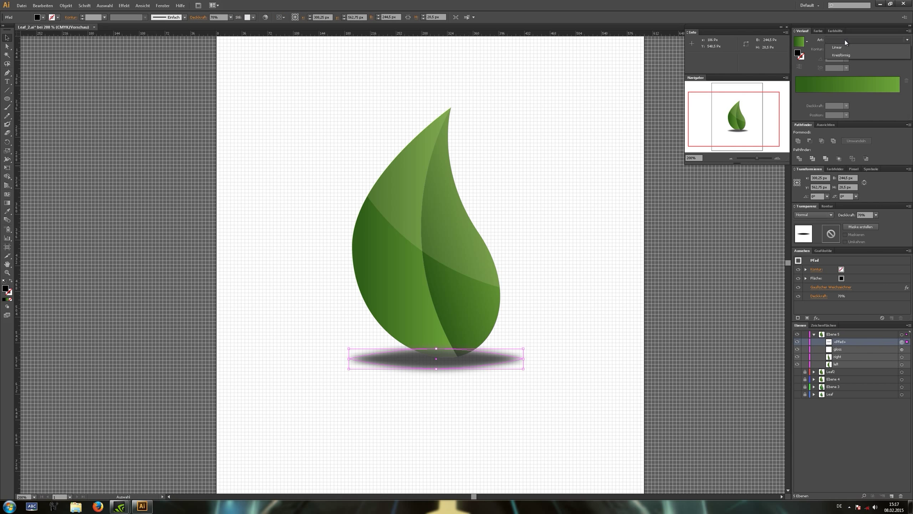
click(800, 42)
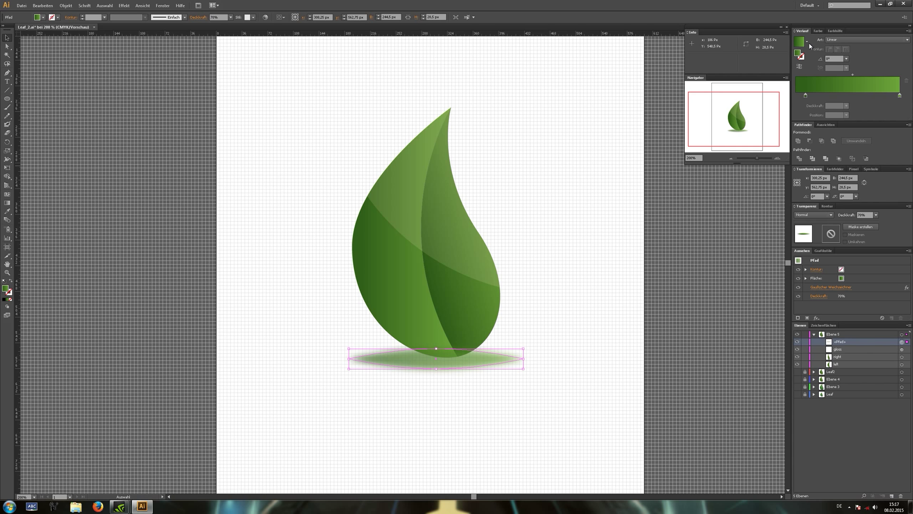
click(807, 42)
click(775, 61)
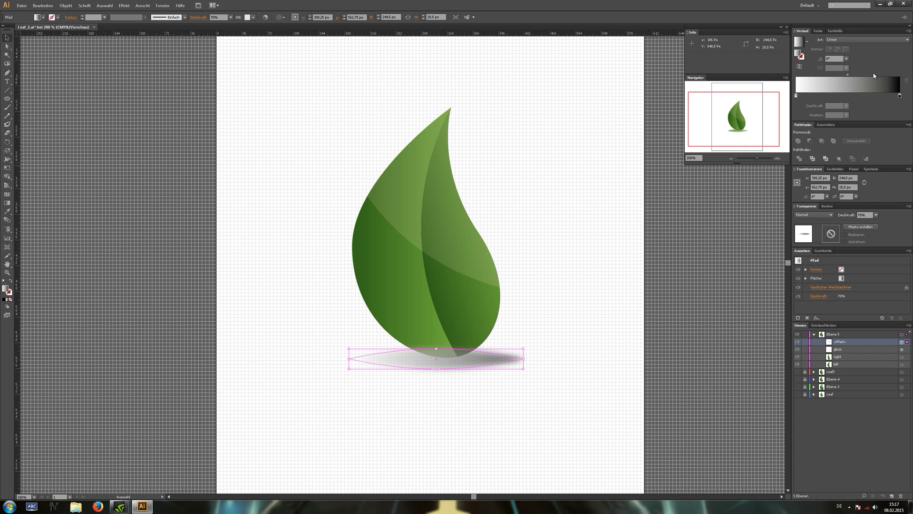
double_click(795, 95)
drag(845, 152, 874, 149)
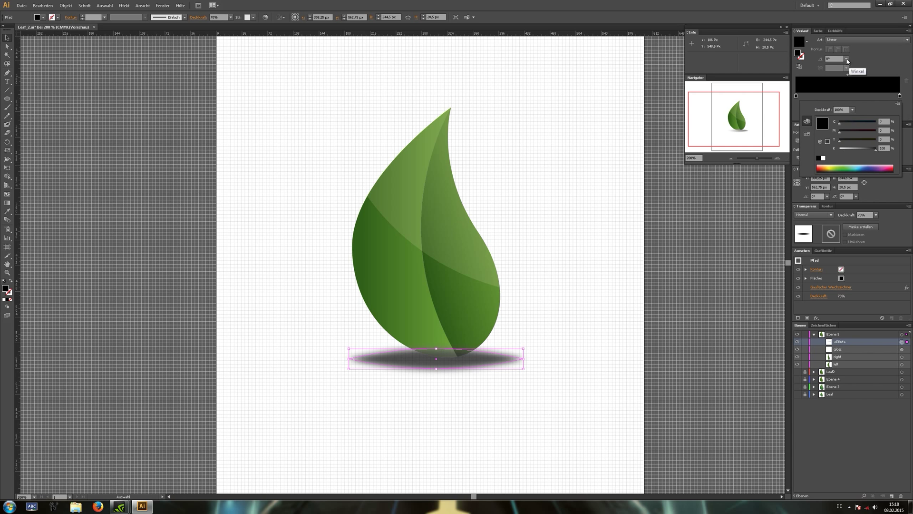
click(840, 42)
Make the shadow gradient radial and set its right stop to white.
click(840, 42)
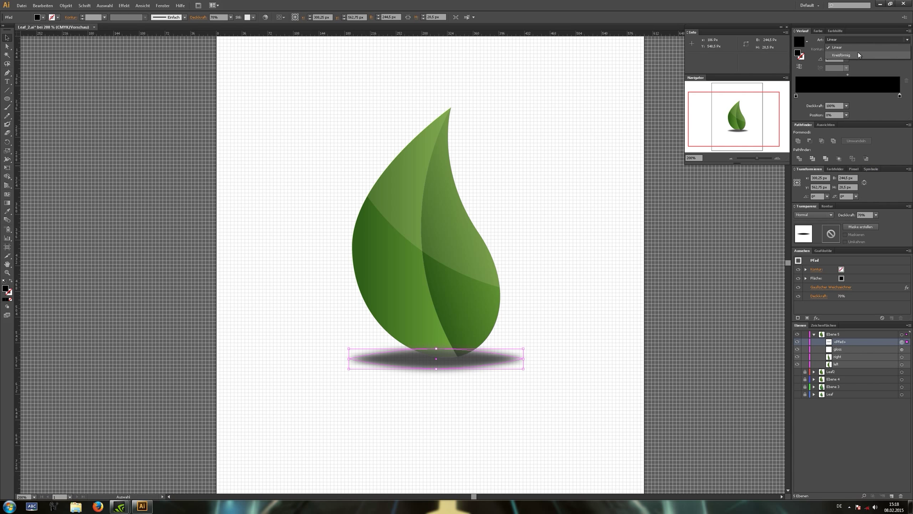
click(835, 47)
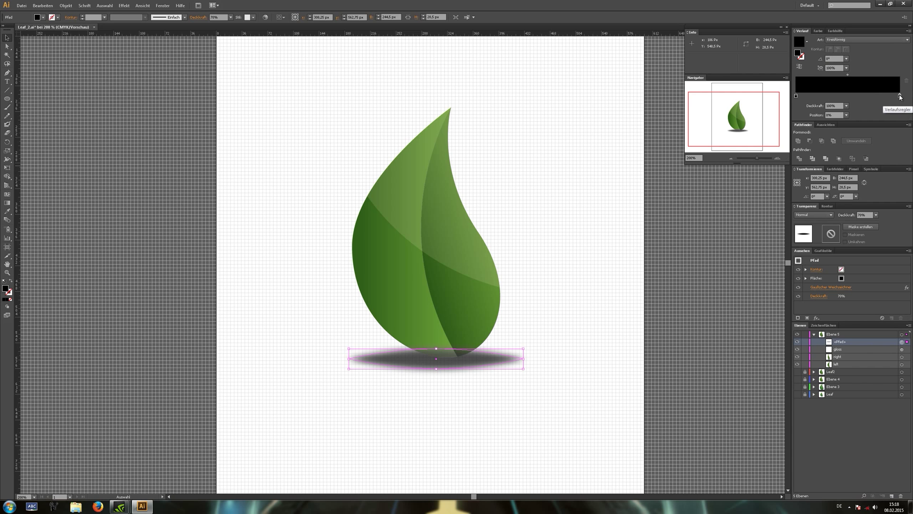
double_click(899, 96)
mouse_move(851, 149)
mouse_down()
mouse_move(830, 154)
mouse_move(854, 151)
mouse_up()
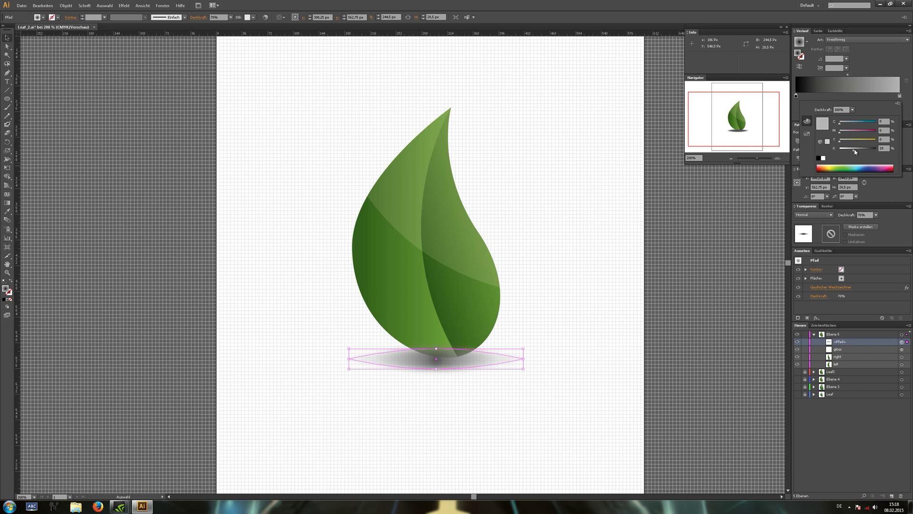
click(797, 101)
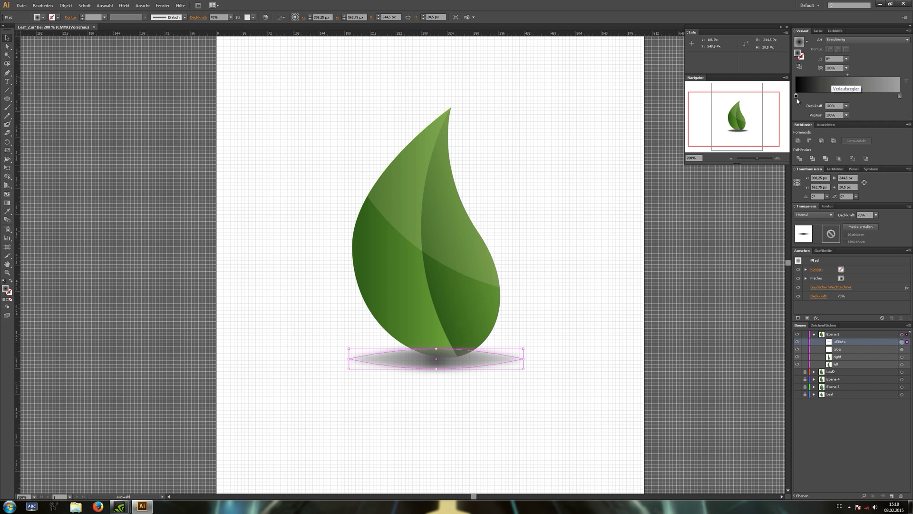
Squash the radial gradient to a 10% aspect ratio and move the black stop to about 50%.
click(846, 68)
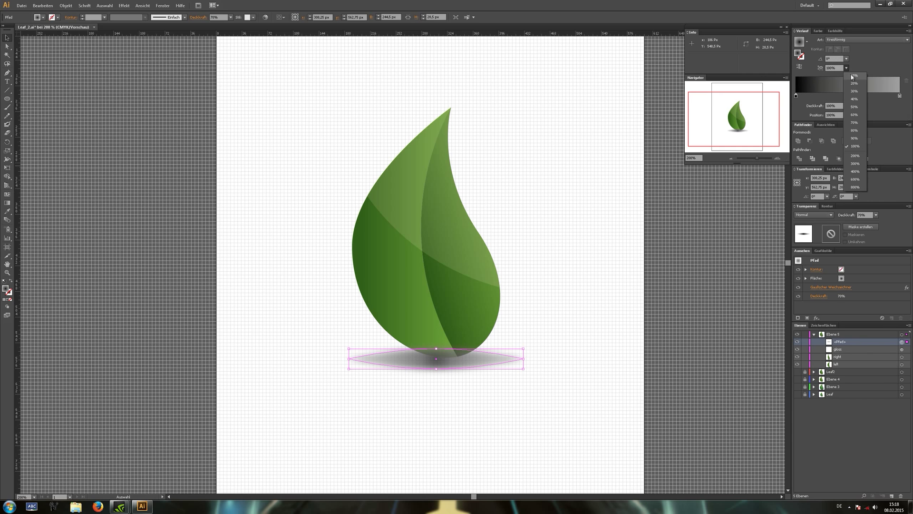
click(852, 76)
click(799, 97)
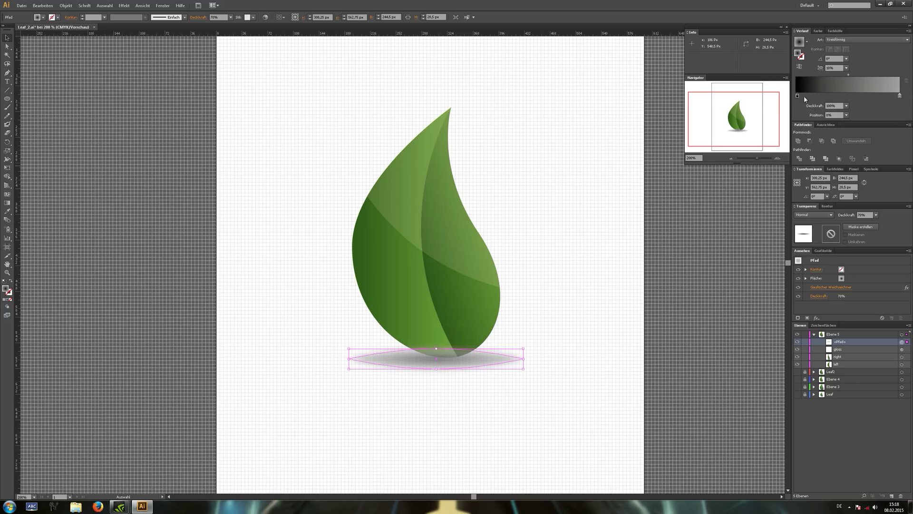
drag(797, 96, 859, 95)
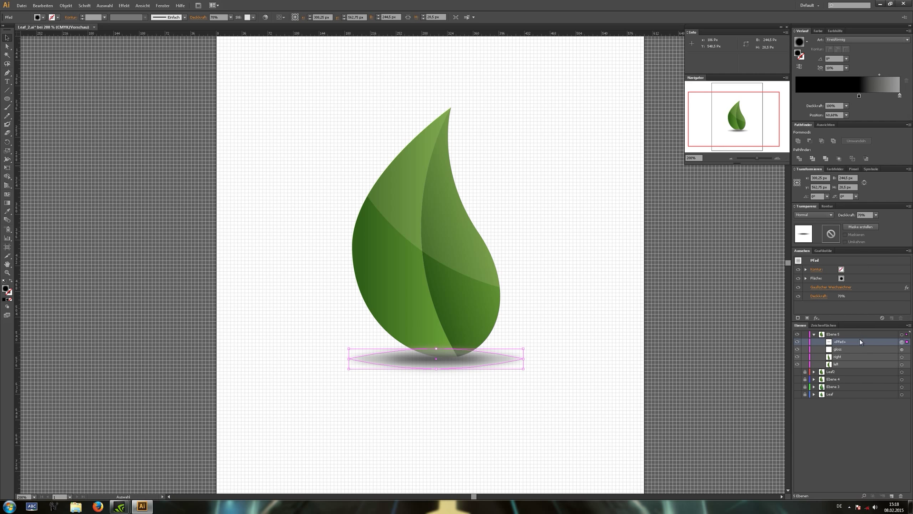
click(875, 215)
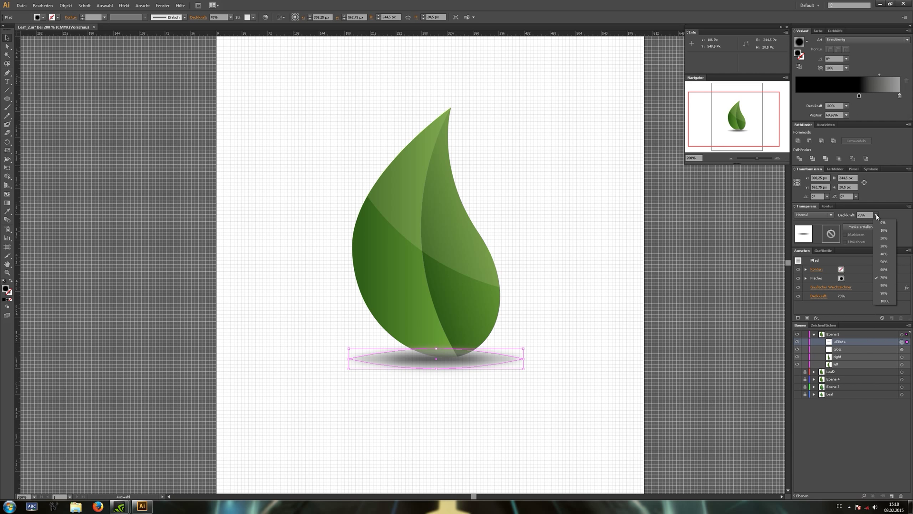
Set the shadow to 80% opacity with Multiplizieren blending.
click(883, 286)
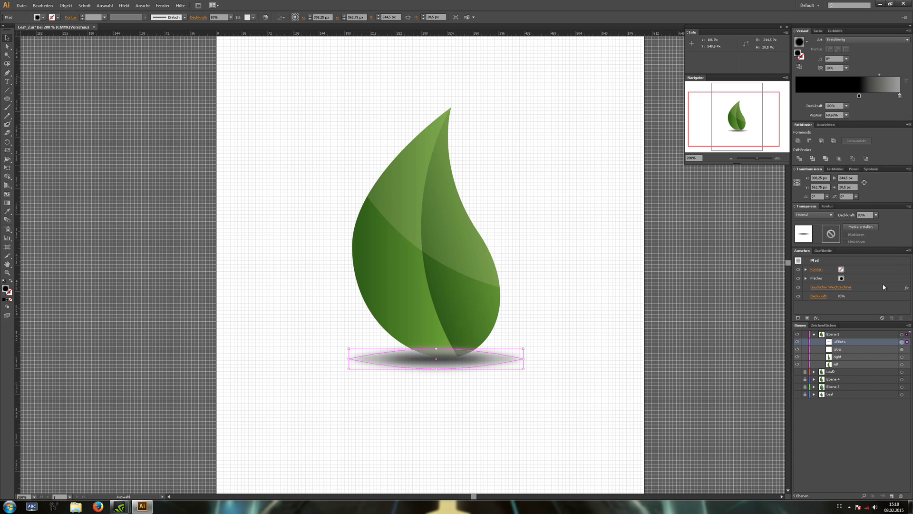
click(825, 215)
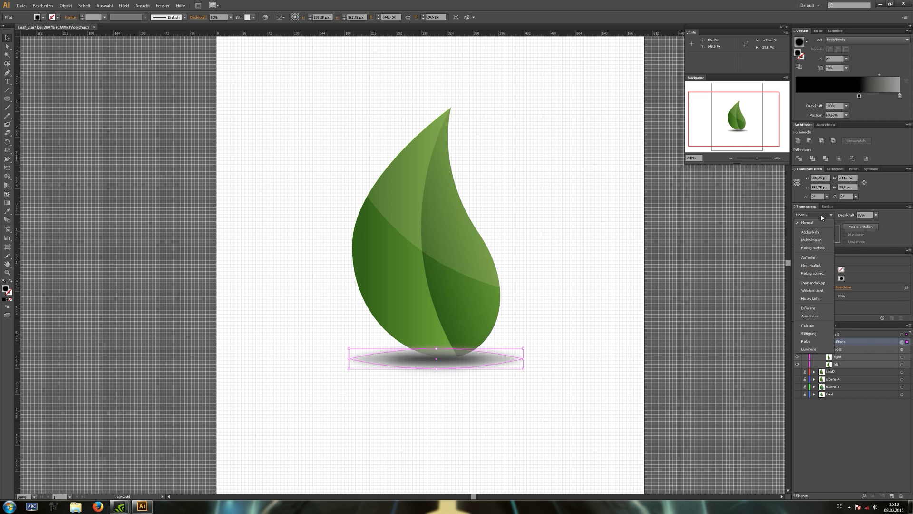
click(818, 240)
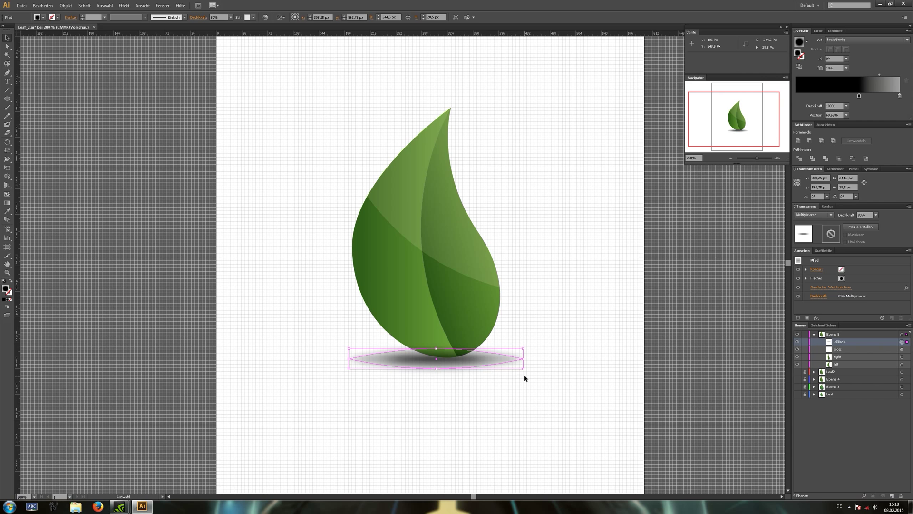
click(602, 320)
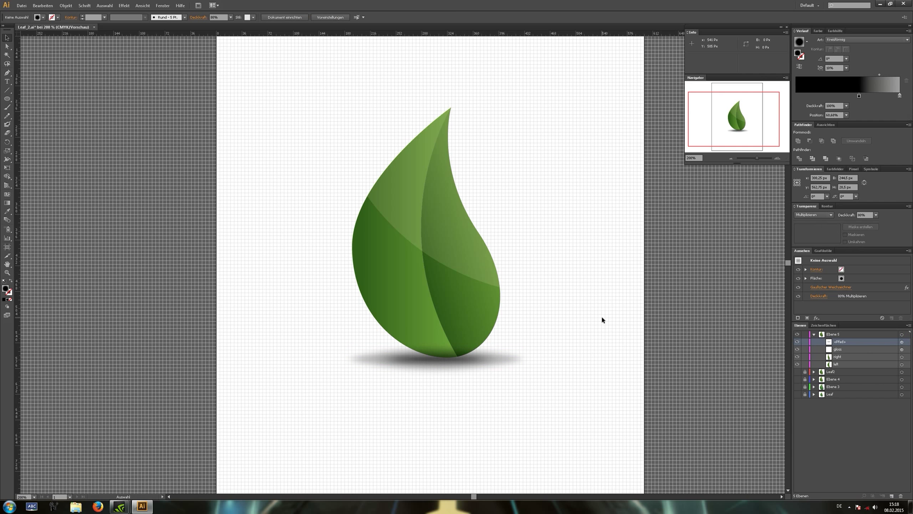
click(472, 361)
click(654, 320)
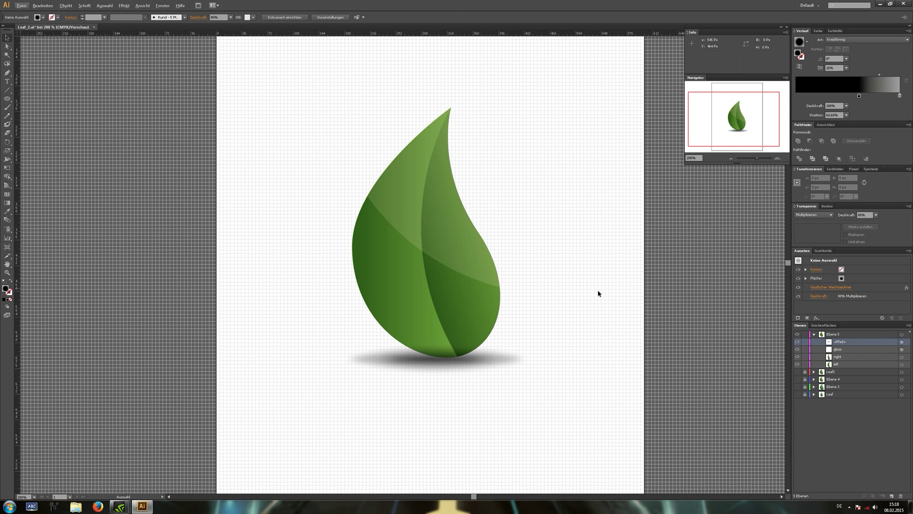
click(901, 341)
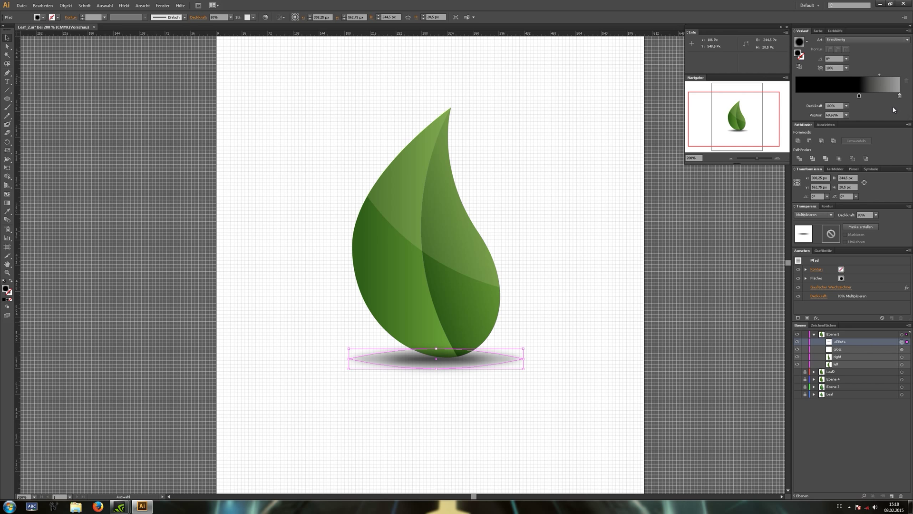
Lighten the grey of the right gradient stop and deselect to view the finished shadow.
double_click(899, 96)
click(843, 150)
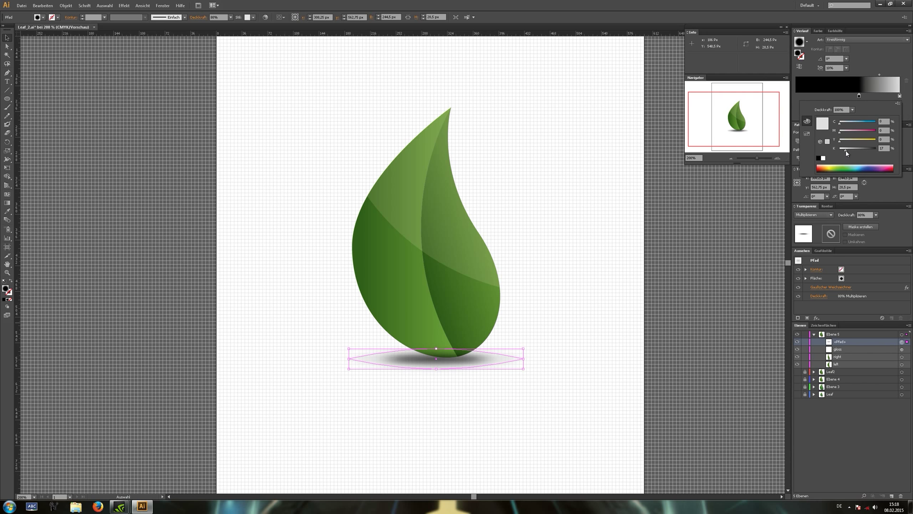
click(640, 284)
click(640, 286)
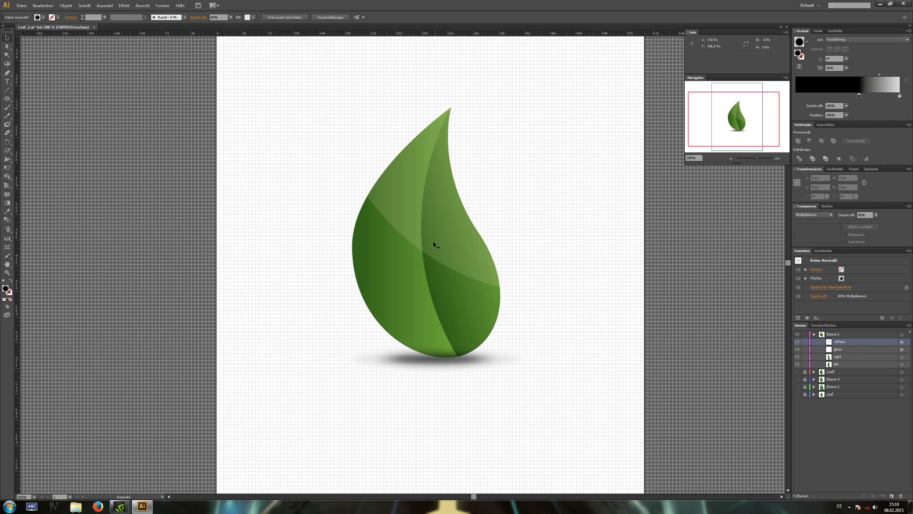
scroll(418, 198, up, 1)
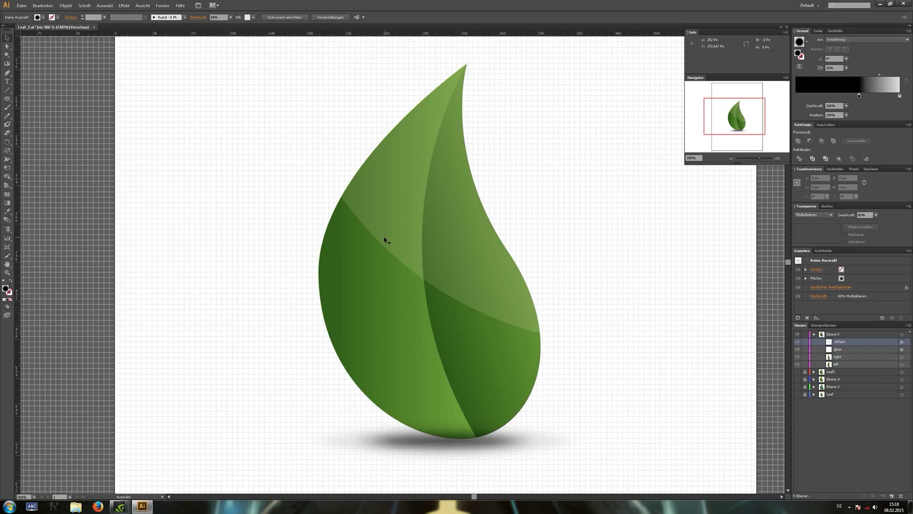